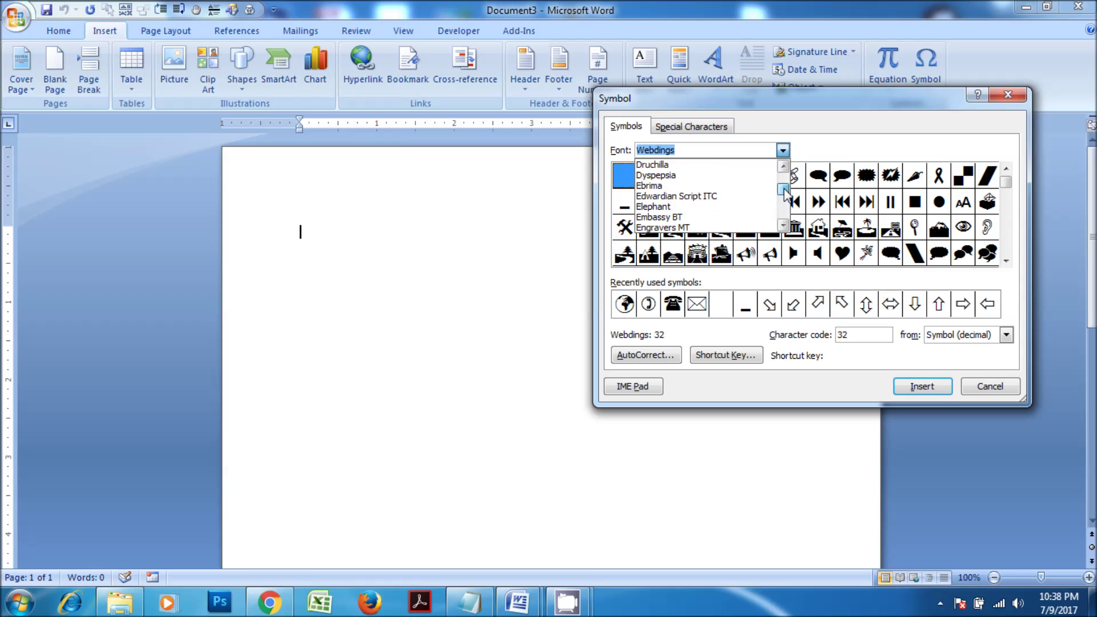
Step: Insert the heavy eight teardrop-spoked symbol, character code 274B, from the Dingbats subset of Arial Unicode MS
drag(784, 227, 784, 227)
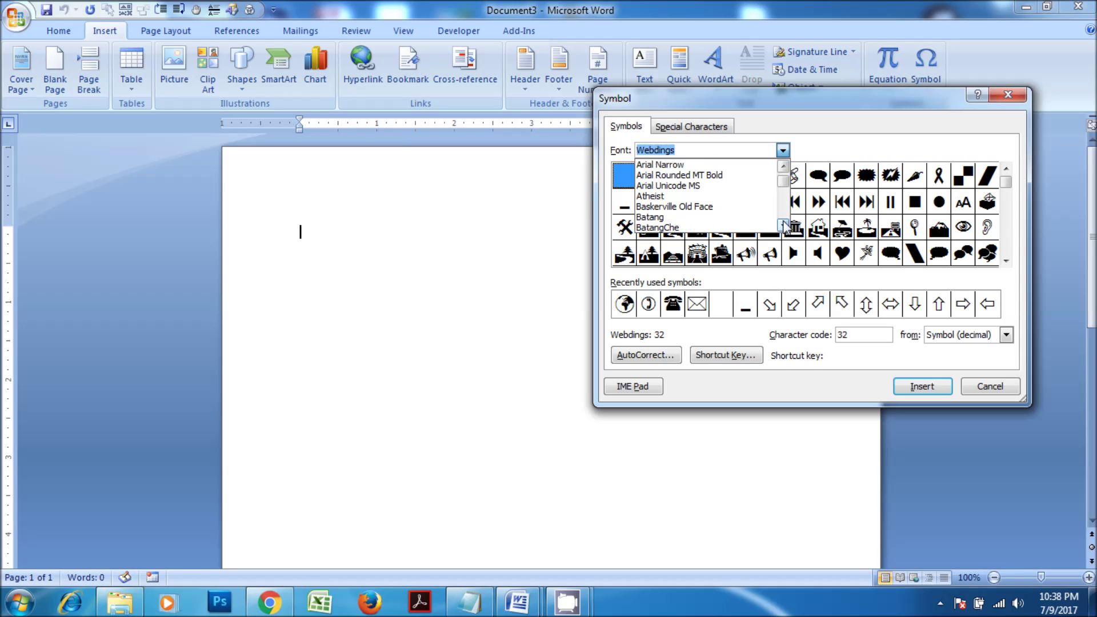
click(727, 185)
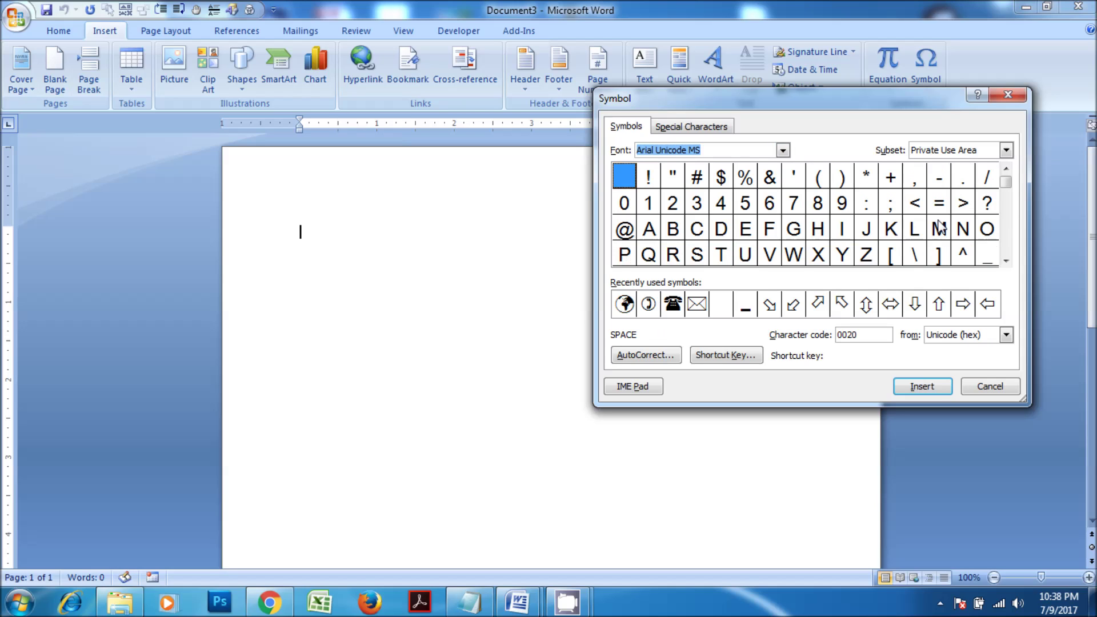
mouse_move(1007, 191)
mouse_down()
mouse_move(1007, 260)
mouse_move(1007, 170)
mouse_up()
click(1007, 170)
click(1007, 261)
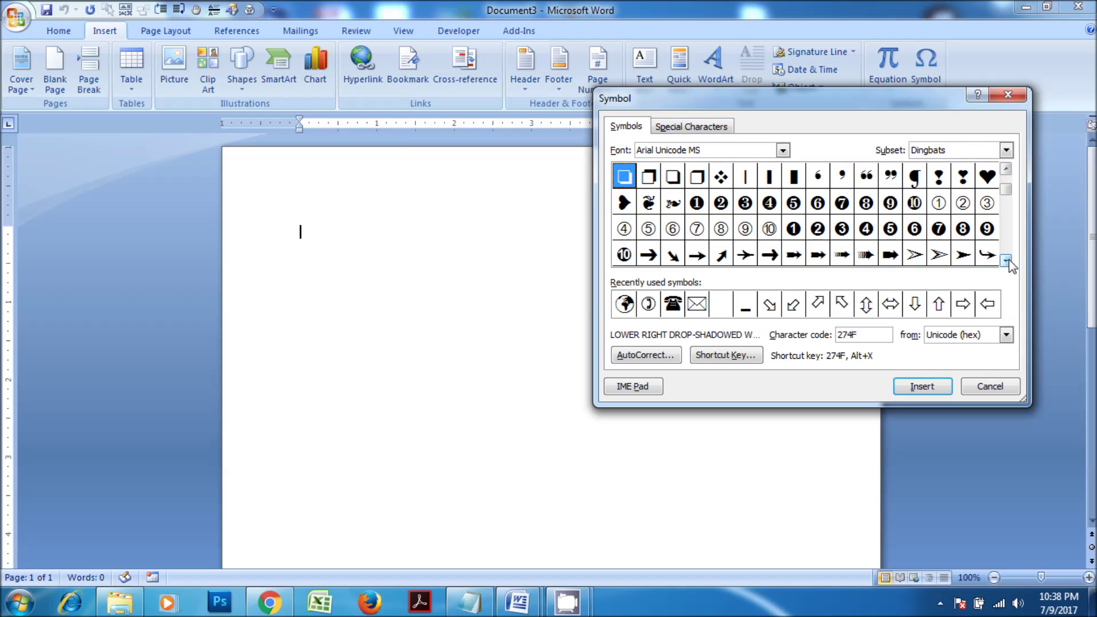
drag(1011, 170, 1011, 169)
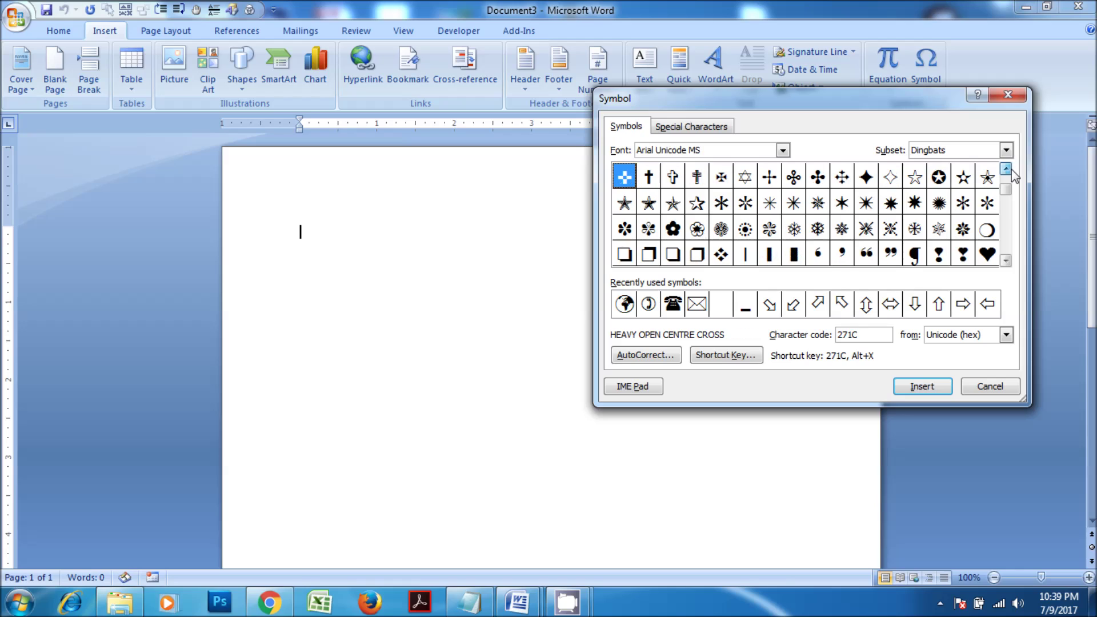
click(963, 229)
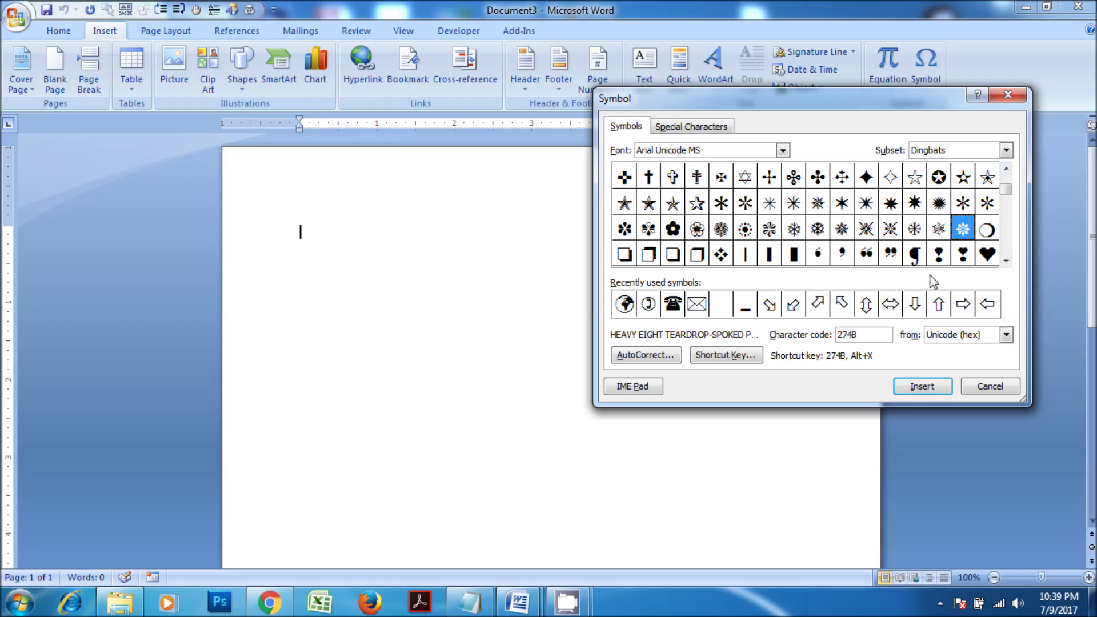
click(909, 386)
Step: Cut the inserted symbol to the clipboard, leaving the page blank
double_click(304, 235)
right_click(303, 233)
click(335, 261)
key(Delete)
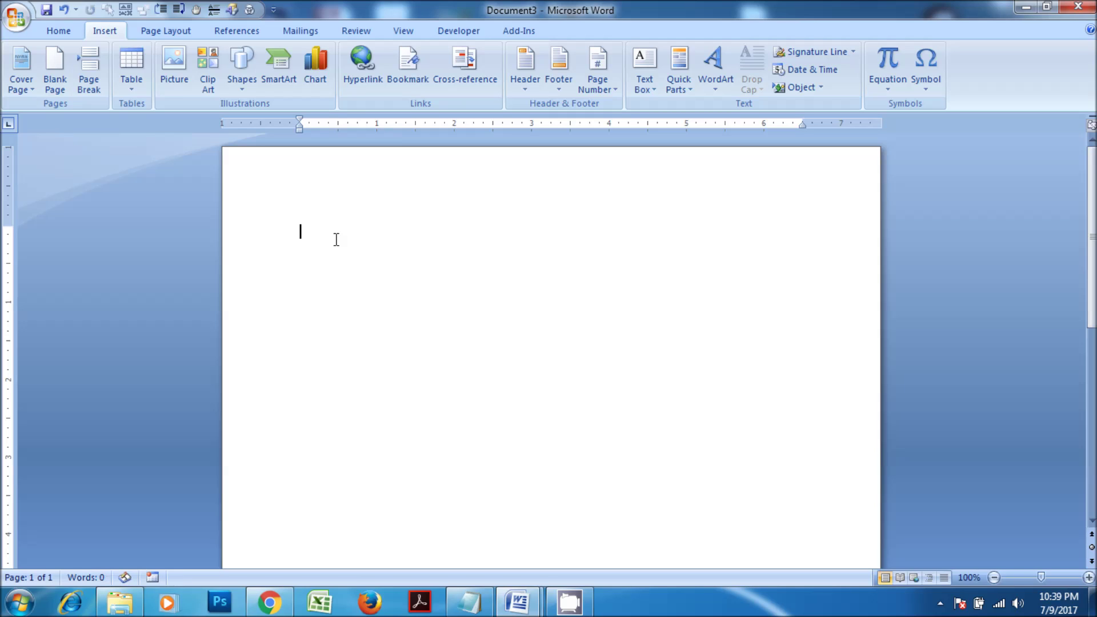
Step: Start a WordArt object in the first gallery style and paste the cut symbol as its text
click(713, 88)
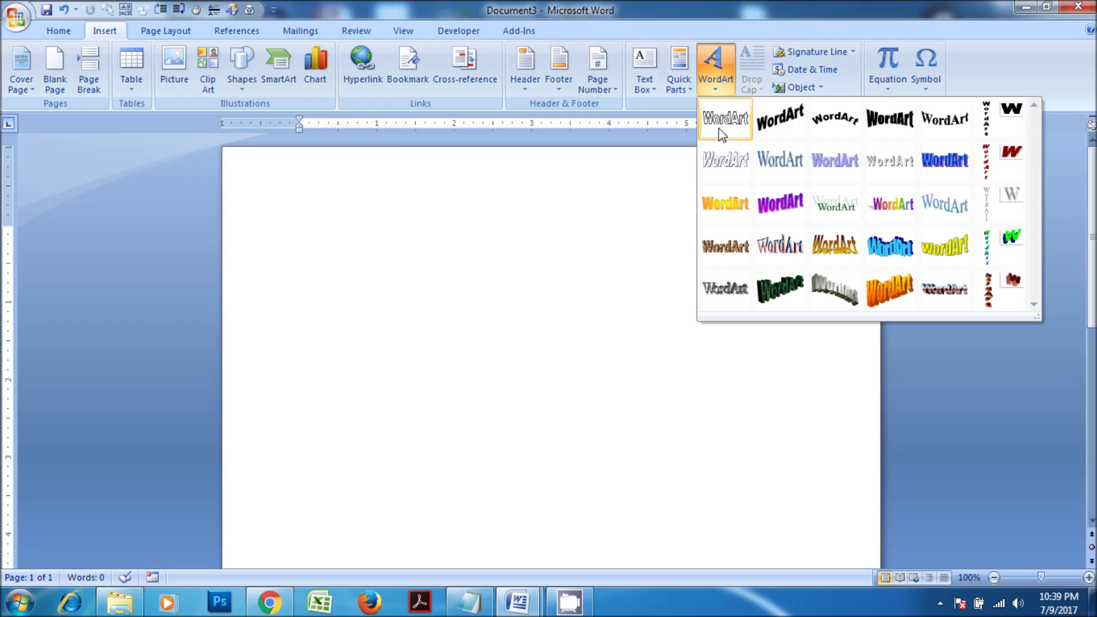
click(722, 120)
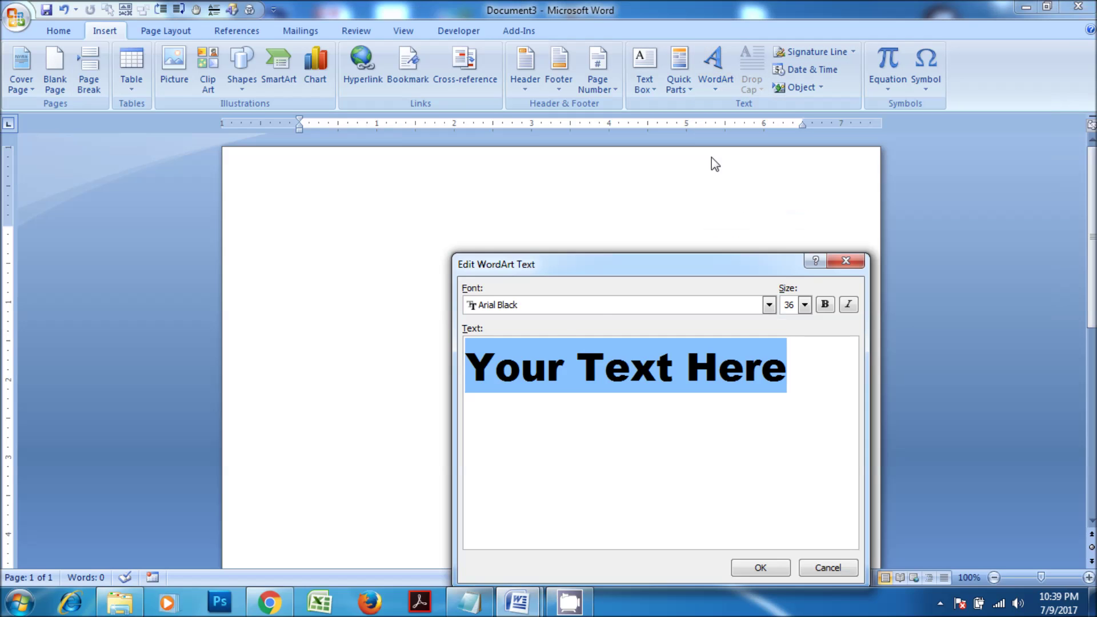
right_click(543, 358)
click(583, 404)
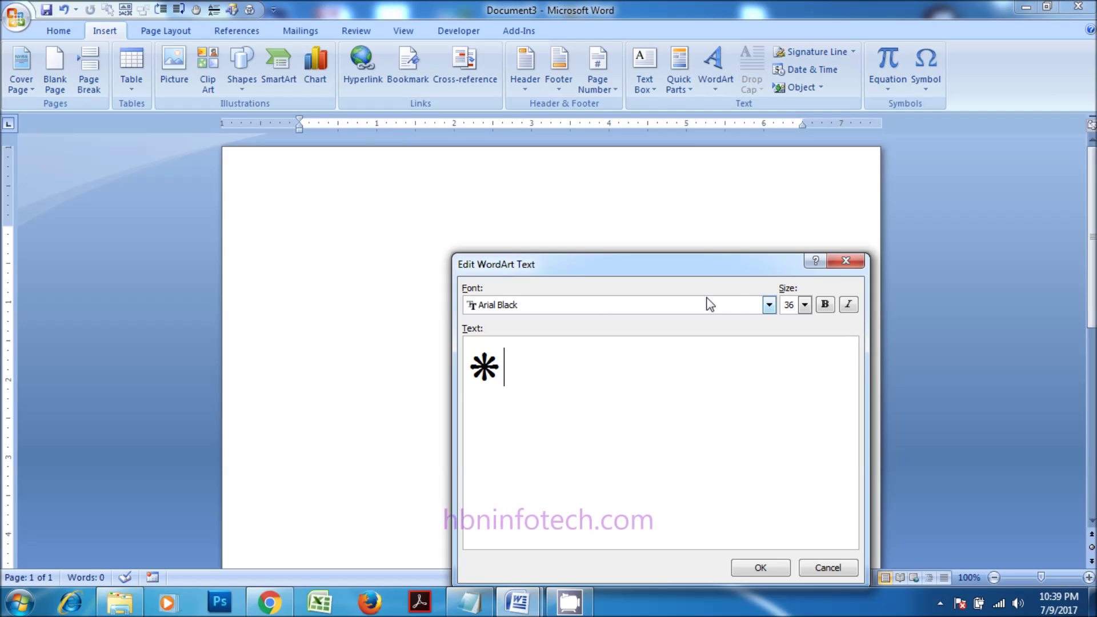
Step: Set the WordArt font to Arial Unicode MS and place the object on the page
click(769, 305)
mouse_move(770, 326)
mouse_down()
mouse_move(775, 346)
mouse_move(773, 329)
mouse_up()
click(770, 394)
click(769, 394)
click(770, 394)
click(770, 321)
click(769, 322)
click(769, 321)
click(769, 321)
click(560, 351)
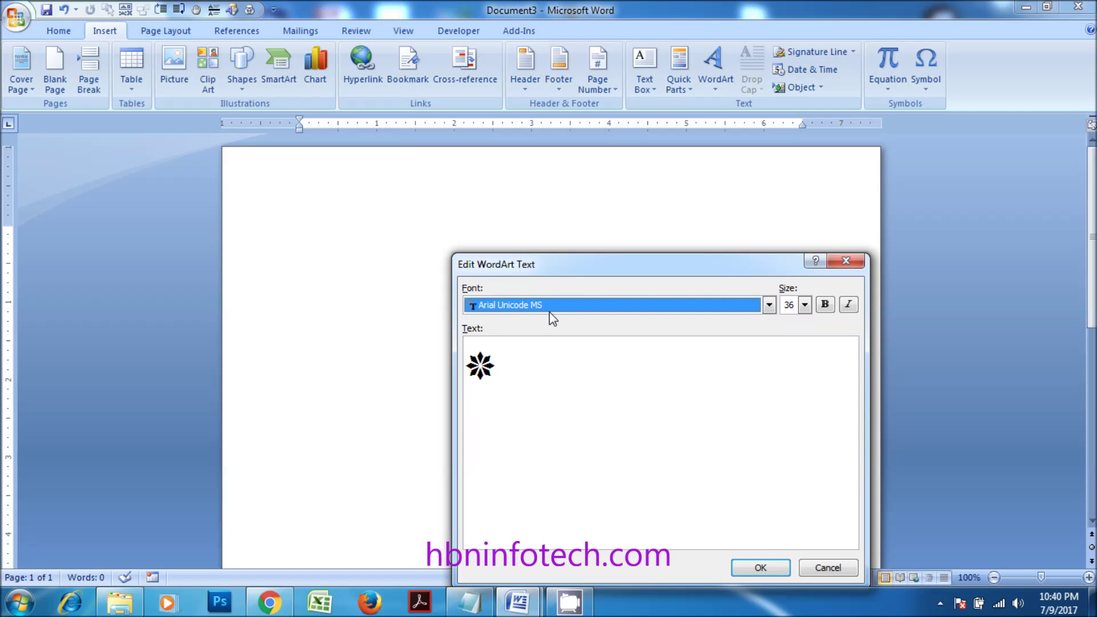
click(761, 568)
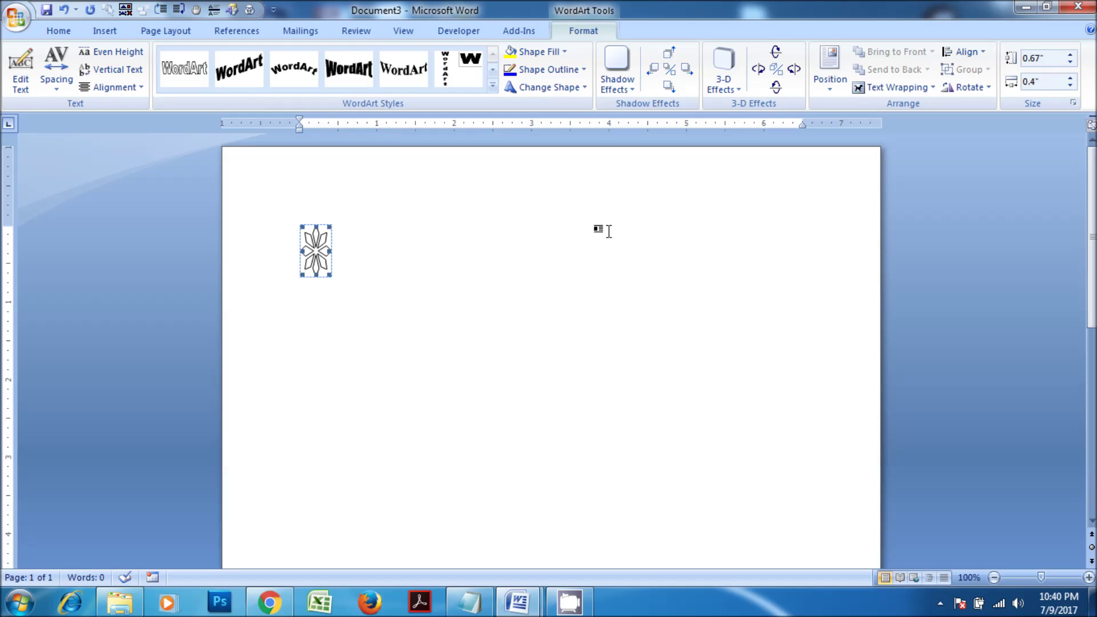
Step: Set the WordArt's text wrapping to In Front of Text and fill it with black
click(896, 87)
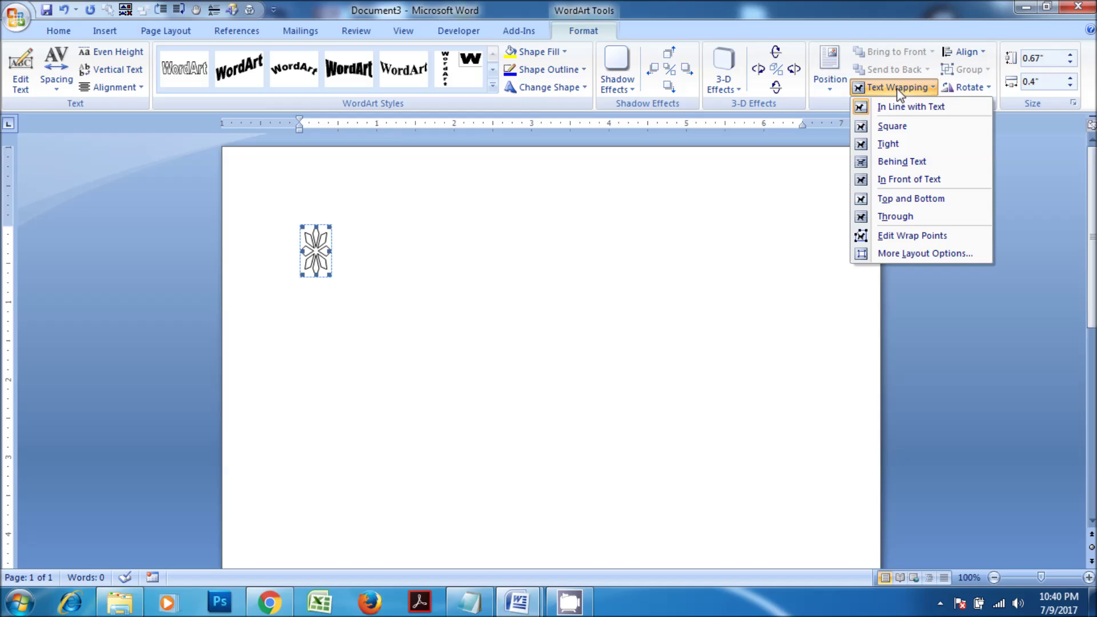
click(902, 180)
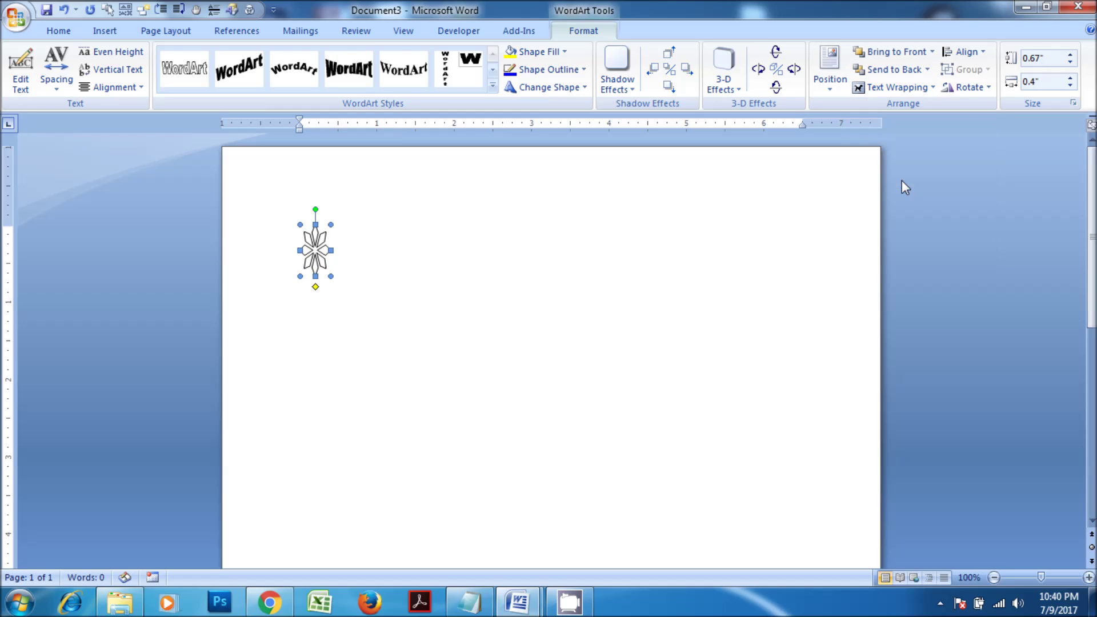
click(565, 52)
click(524, 86)
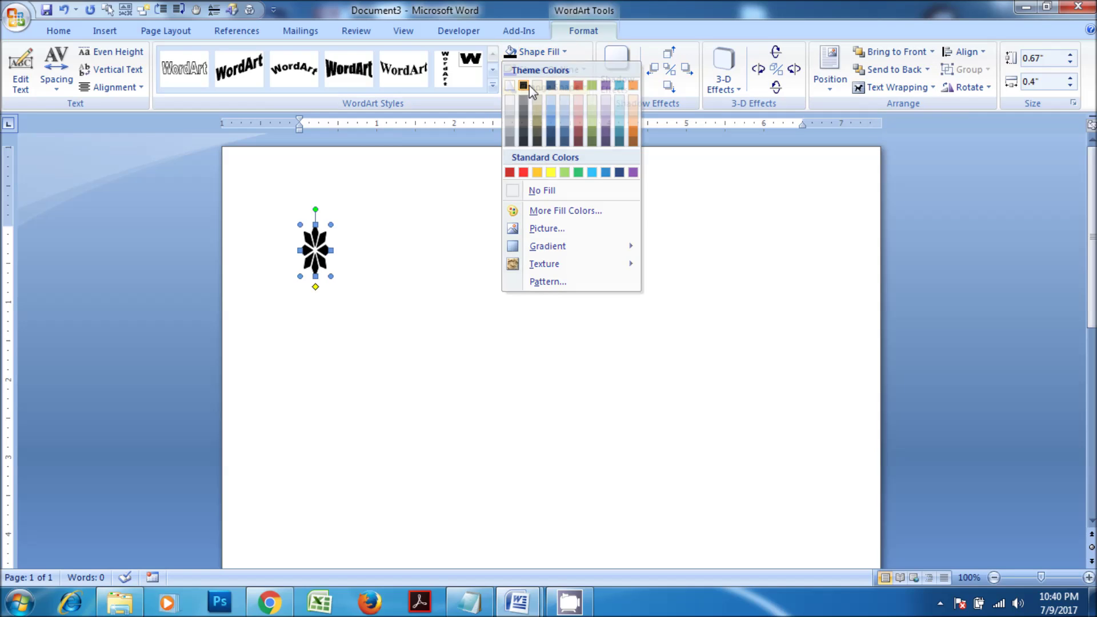
Step: Set the WordArt's height and width to 0.38 inches each, then deselect it
click(1050, 59)
text(0.38)
click(1049, 81)
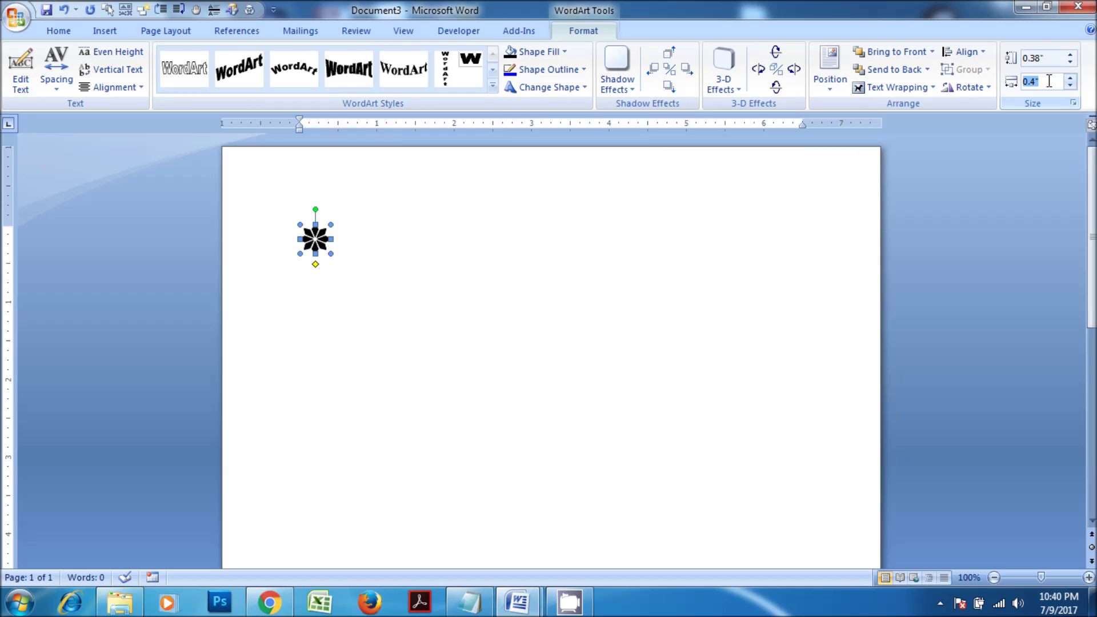
key(Return)
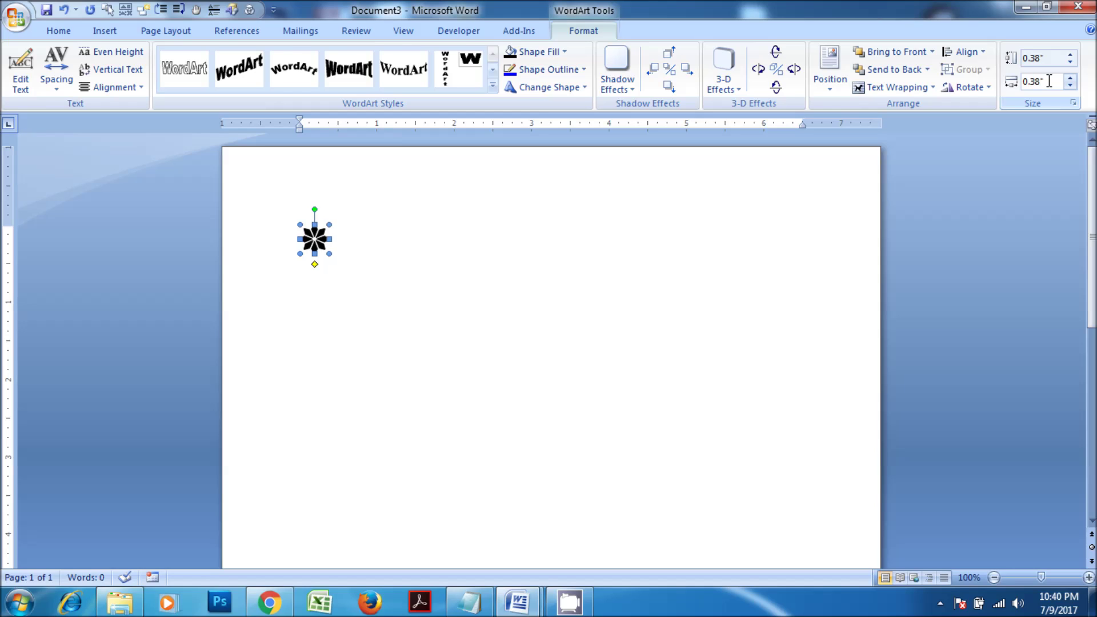
click(774, 293)
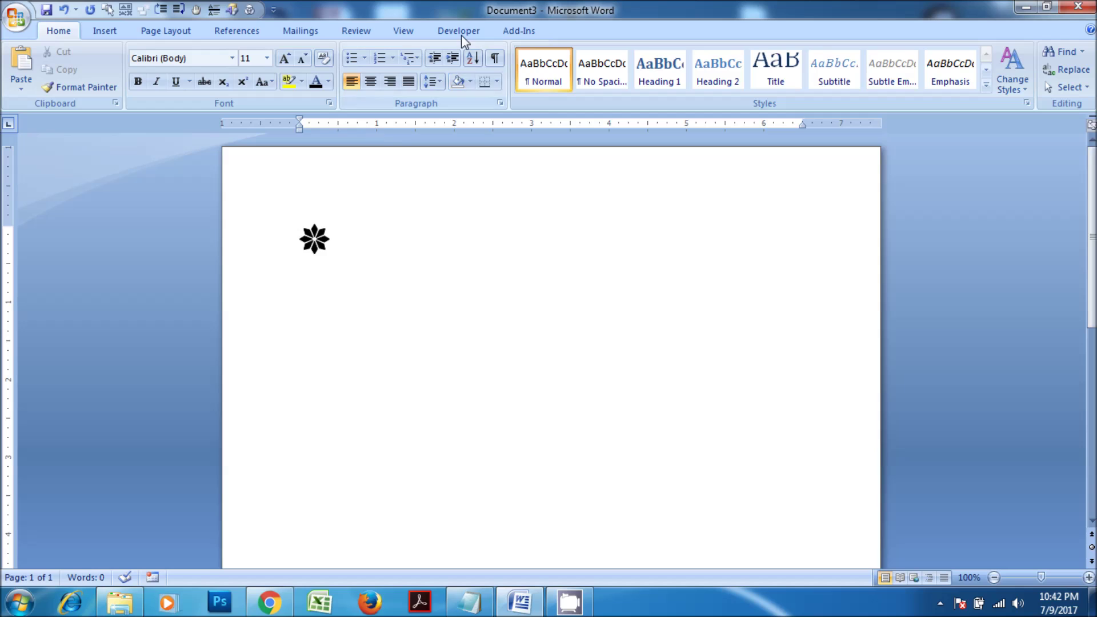
Step: Open the Visual Basic editor and add a new module to the Document3 project
click(460, 34)
click(23, 73)
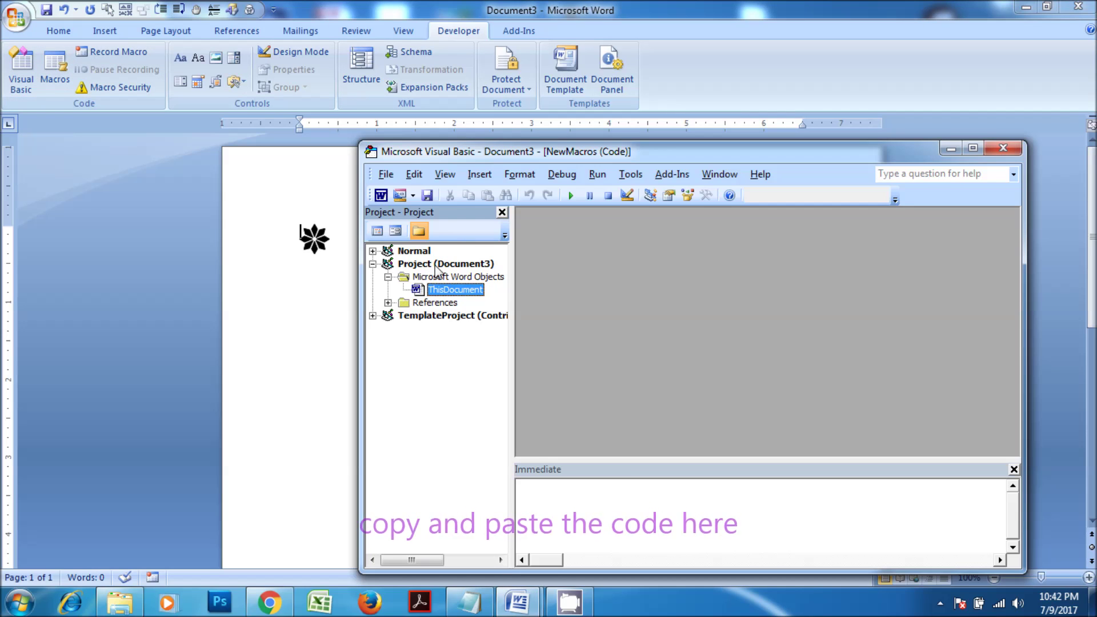
click(445, 264)
click(480, 174)
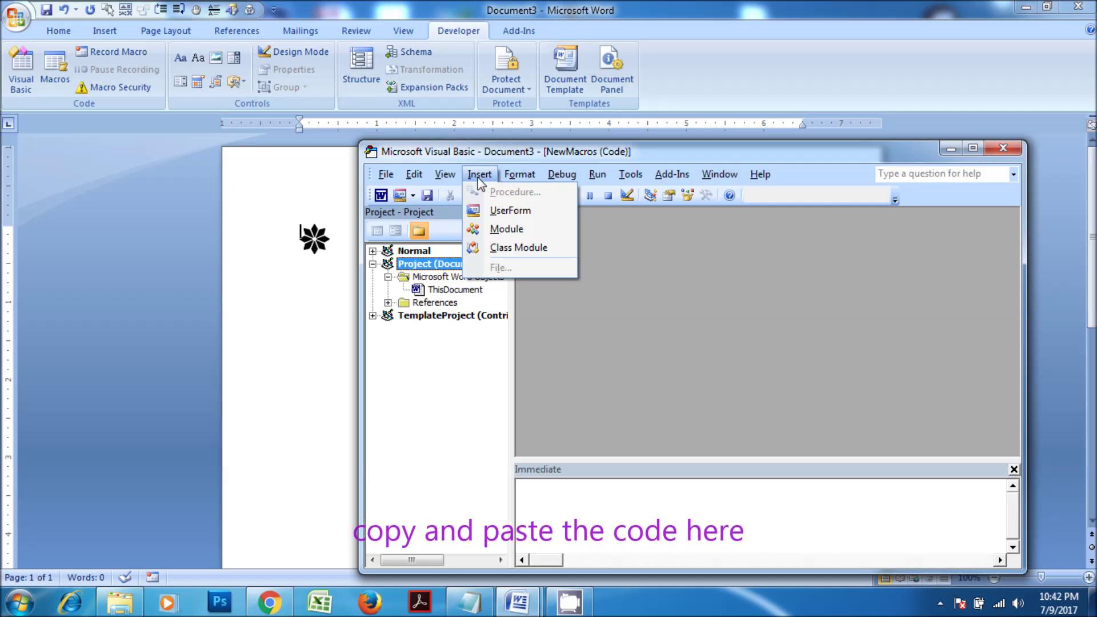
click(506, 229)
Step: Paste the copied CreatePageBorder macro code into the new module
right_click(617, 257)
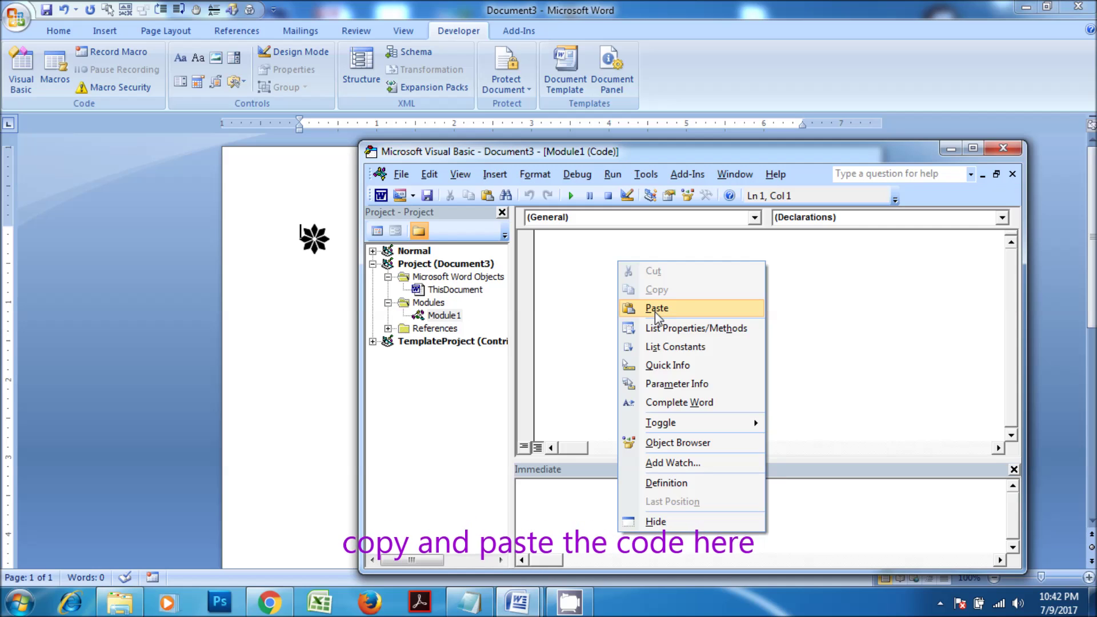
click(646, 306)
scroll(671, 336, up, 8)
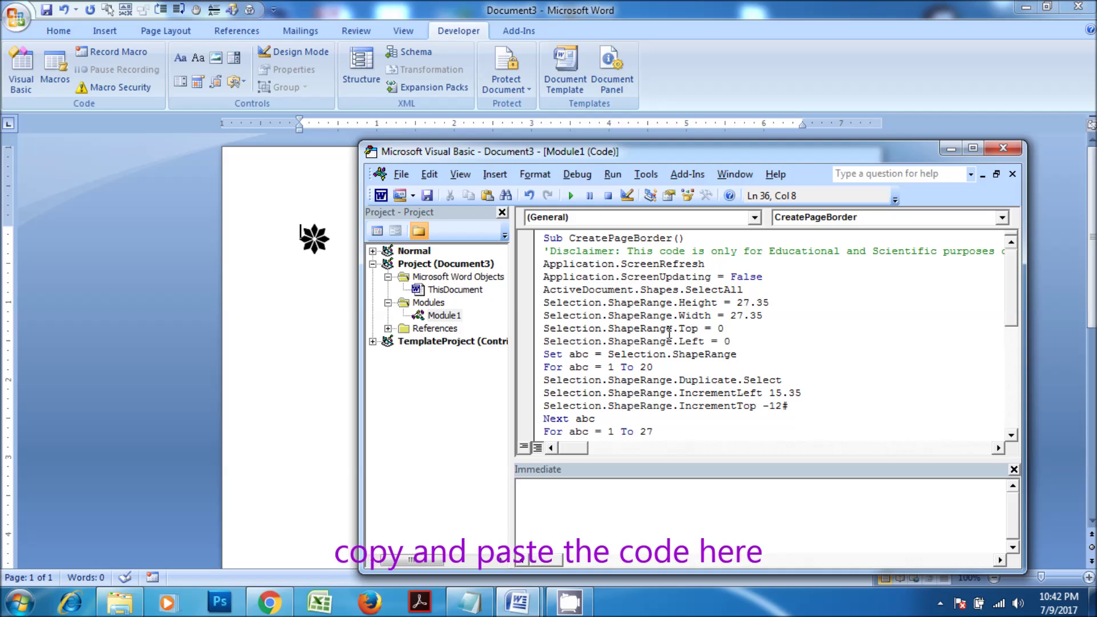
Step: Run the CreatePageBorder macro, minimize the editor and review the border around the whole page
click(571, 197)
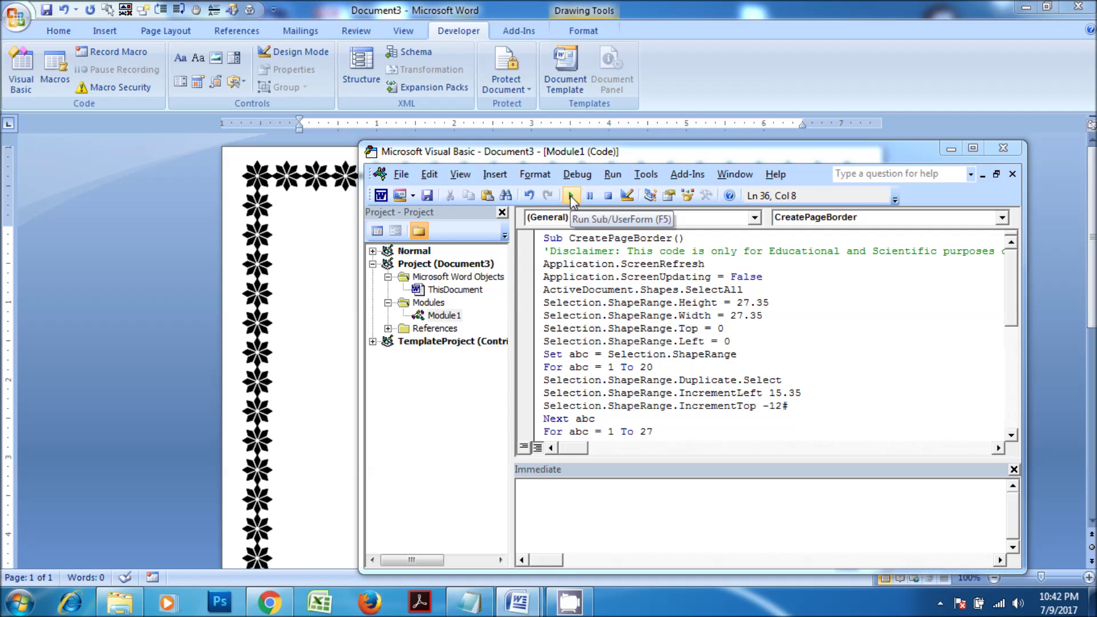
click(950, 149)
click(651, 306)
scroll(650, 306, down, 15)
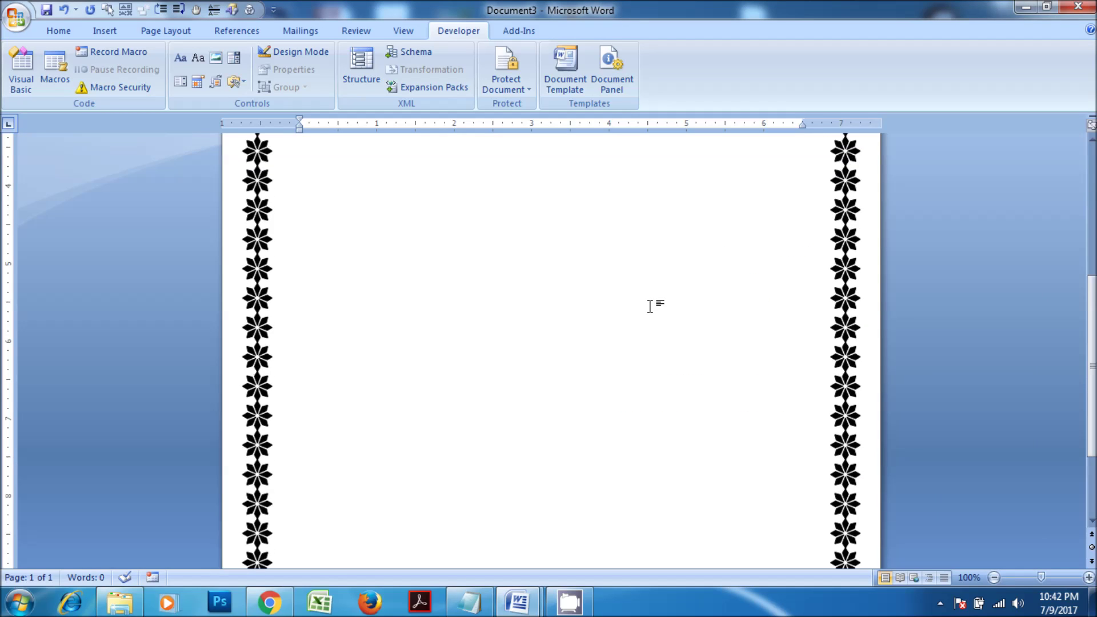
scroll(651, 306, up, 15)
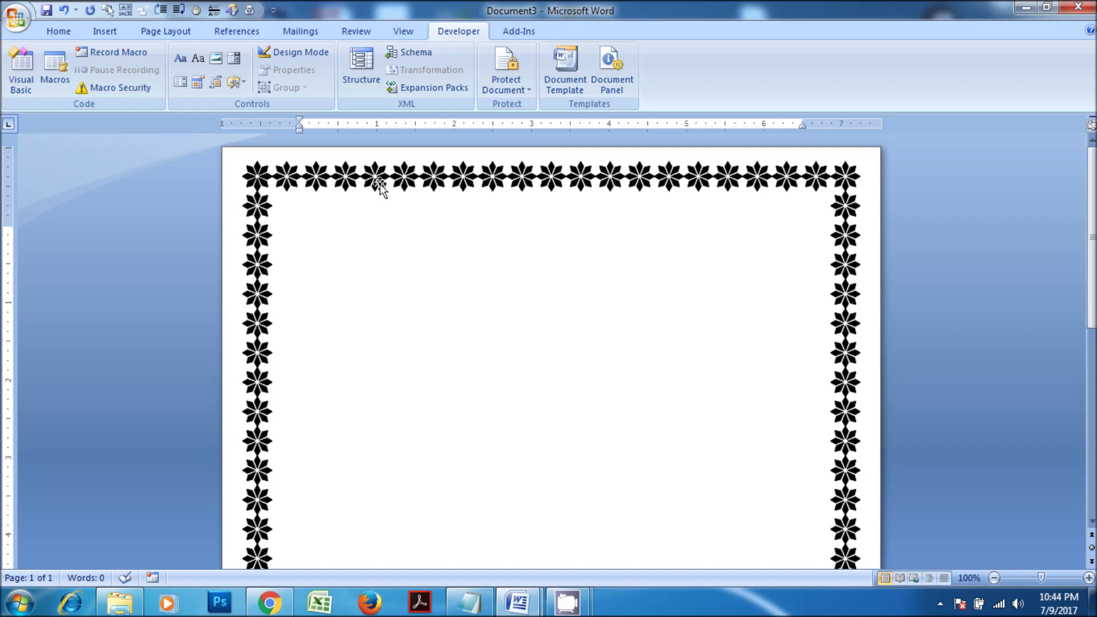
Step: Delete the flower border and draw a heart shape about 0.48 inches high and 0.53 inches wide near the page's upper left
click(380, 183)
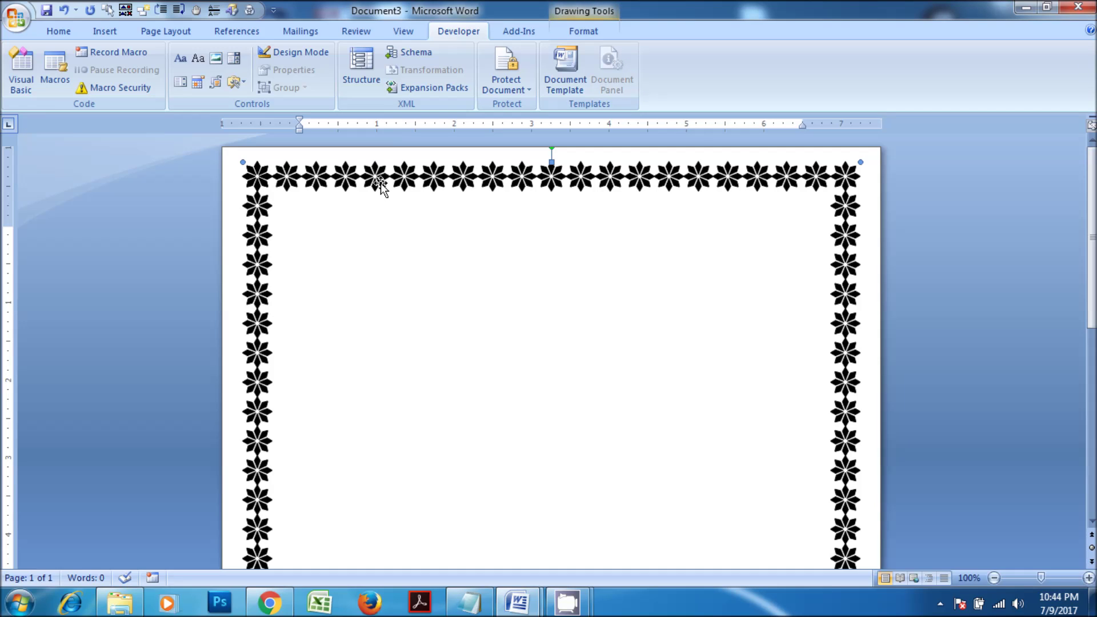
key(Delete)
click(102, 32)
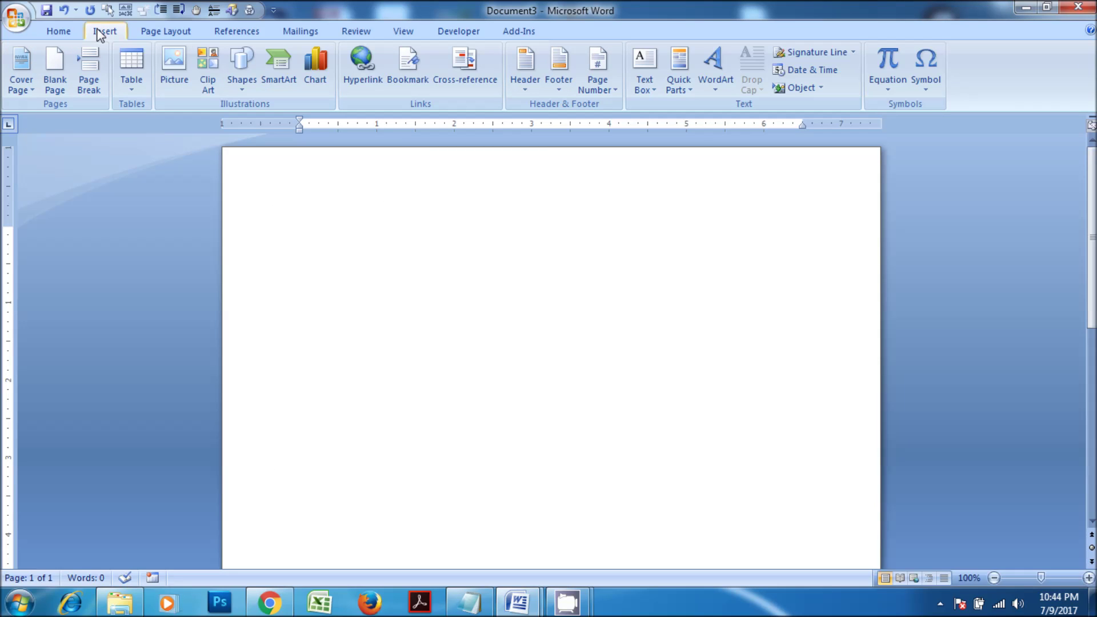
click(240, 91)
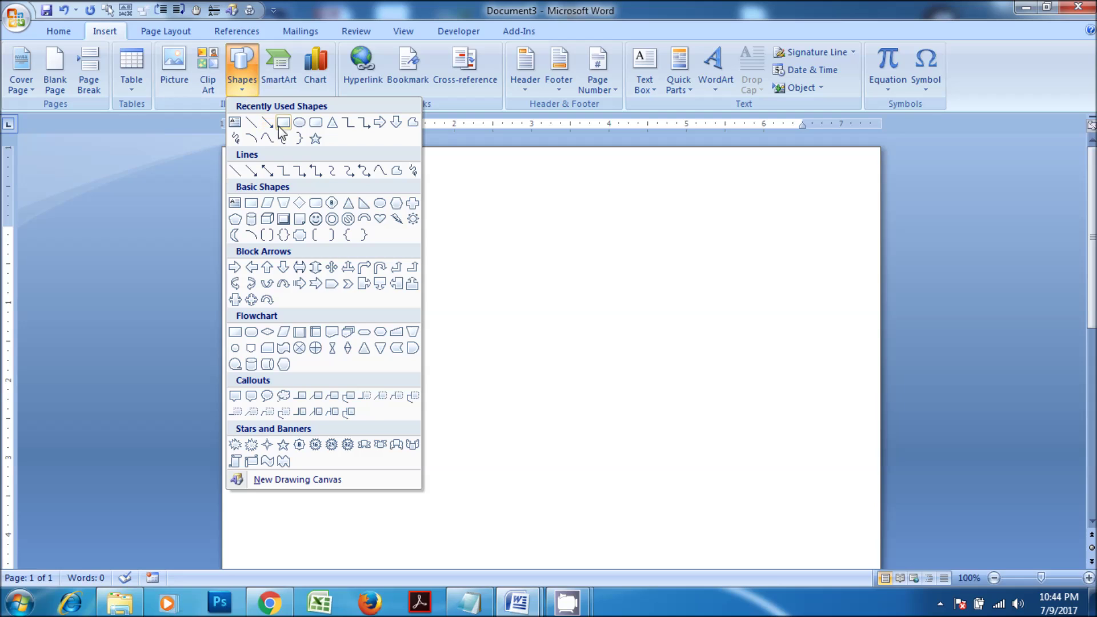
click(283, 123)
click(239, 89)
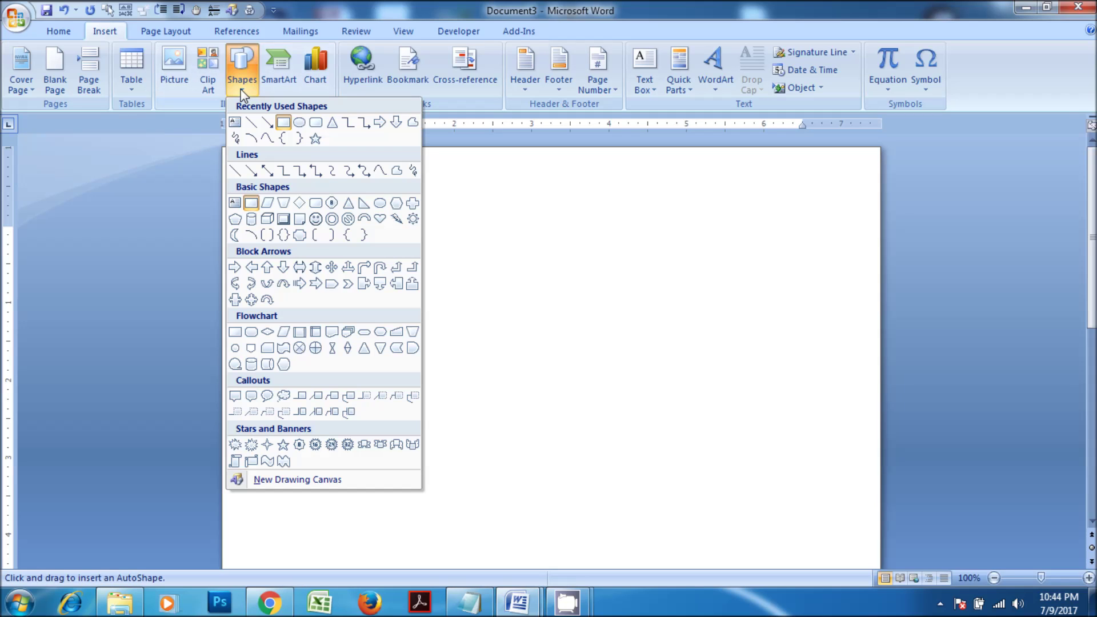
click(380, 219)
drag(352, 218, 392, 255)
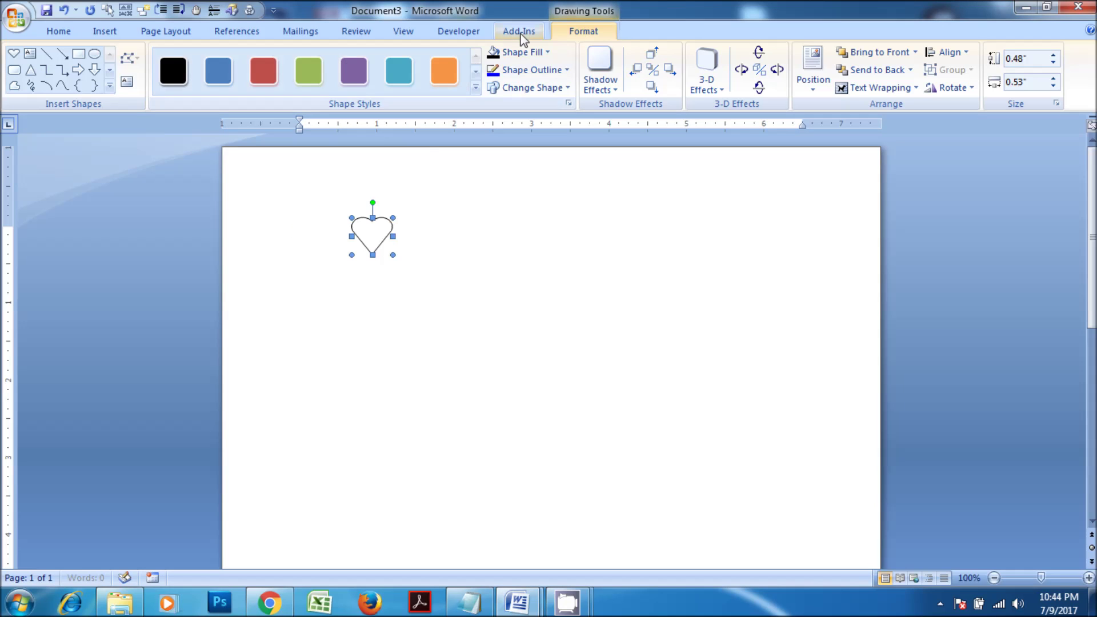
Step: Fill the heart with standard red and remove its outline
click(547, 52)
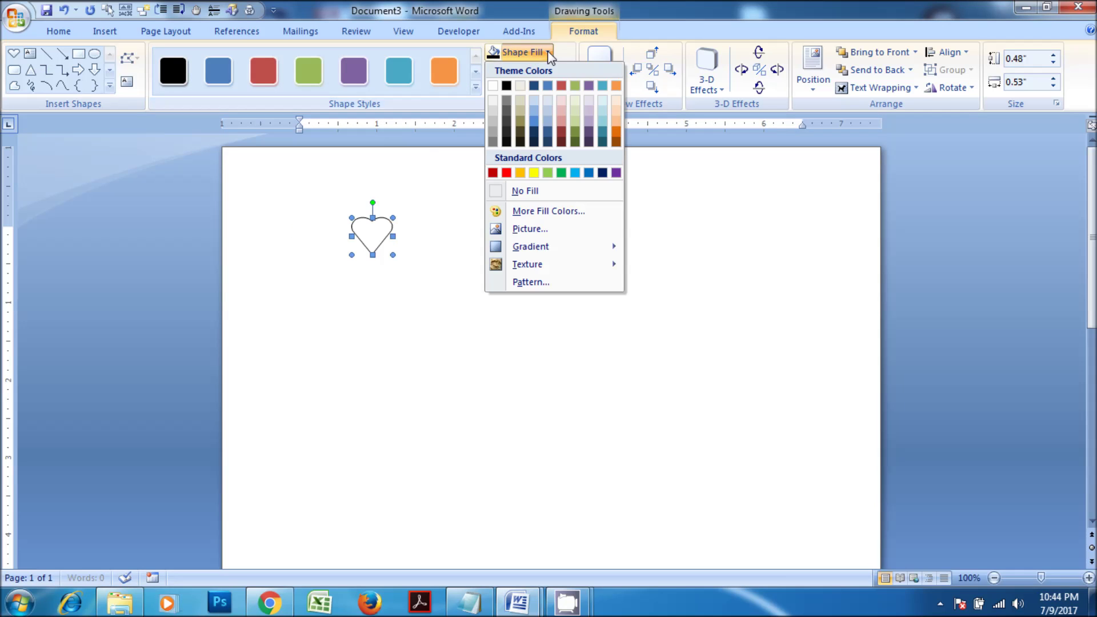
click(507, 173)
click(557, 70)
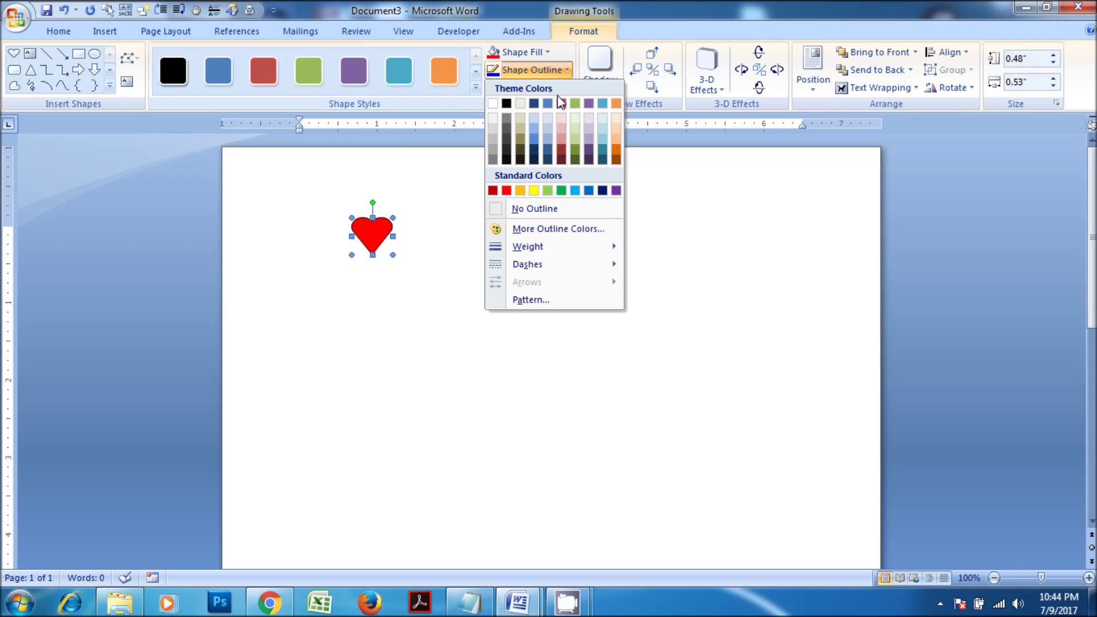
click(544, 209)
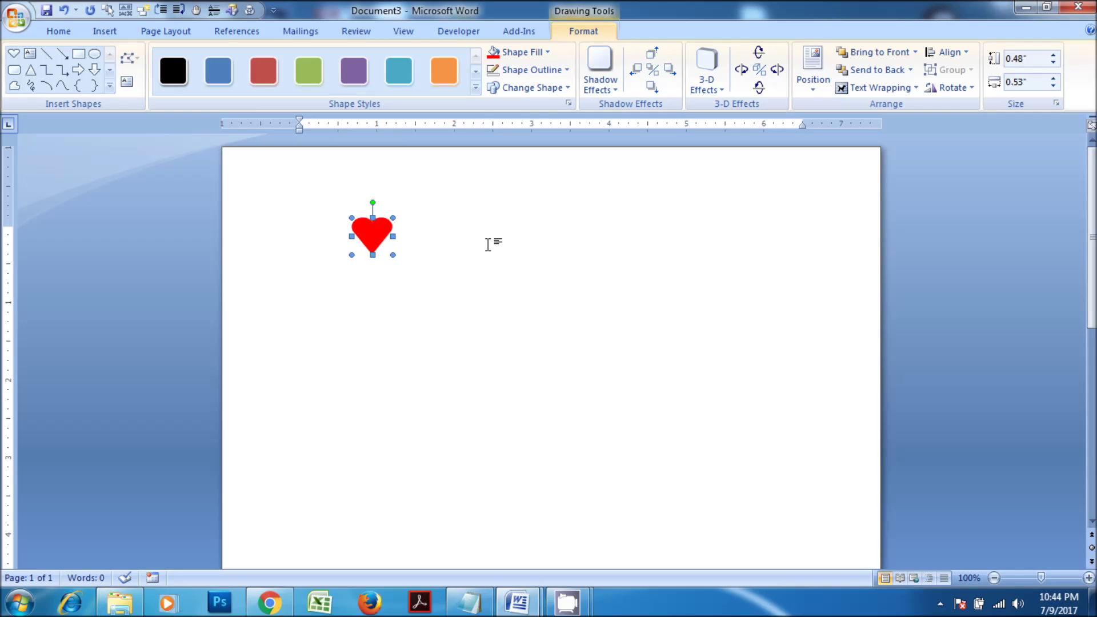
Step: Run the CreatePageBorder macro on the red heart and review the resulting border around the whole page
click(468, 33)
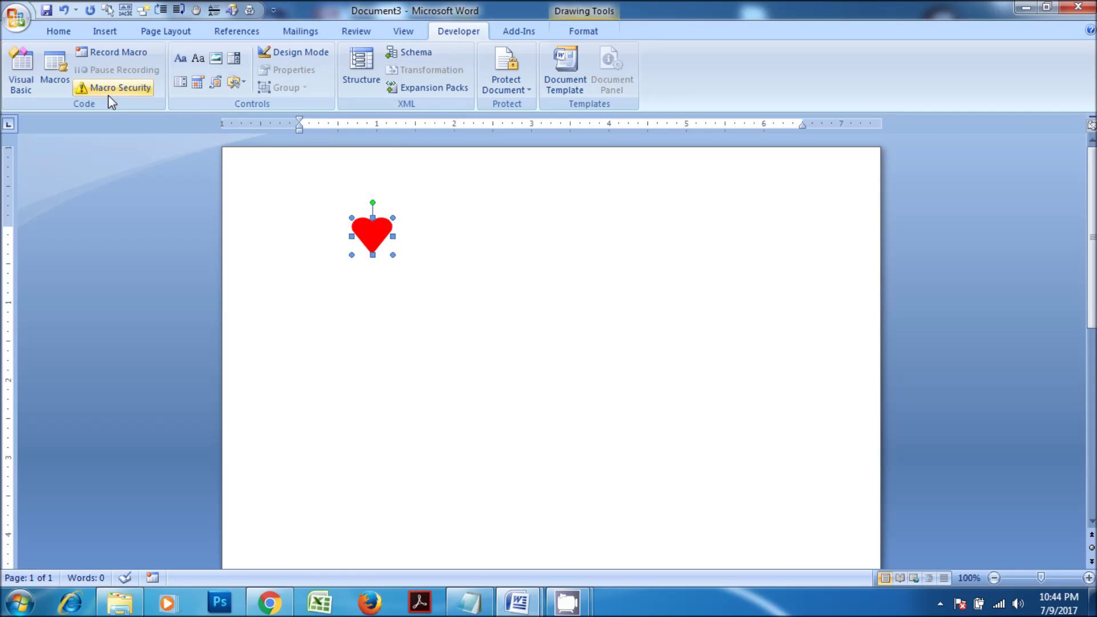
click(58, 73)
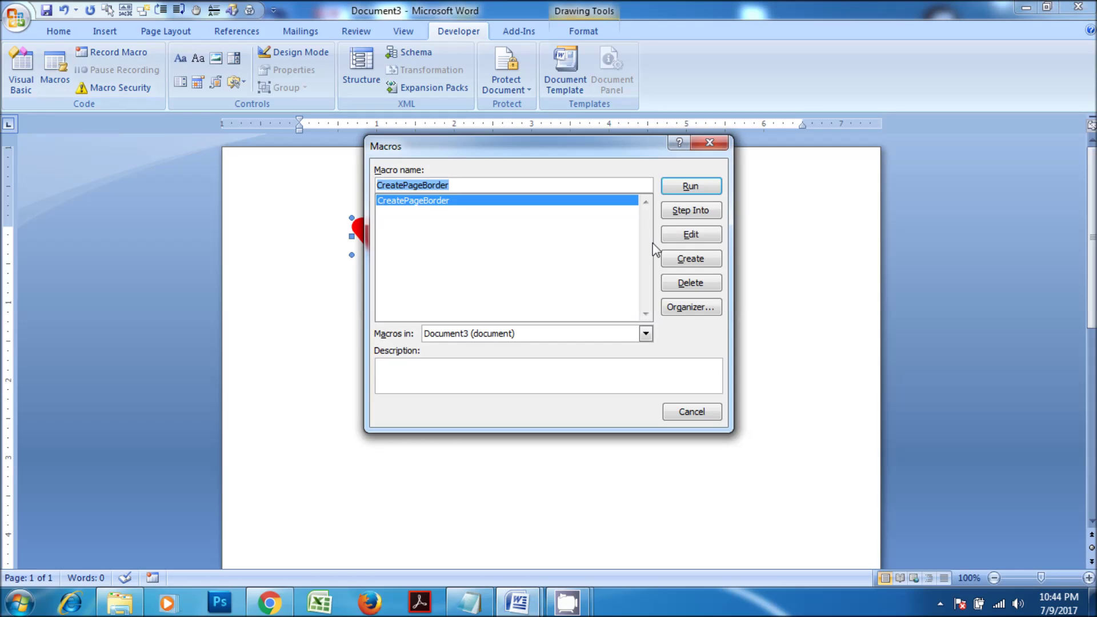
click(715, 145)
click(22, 71)
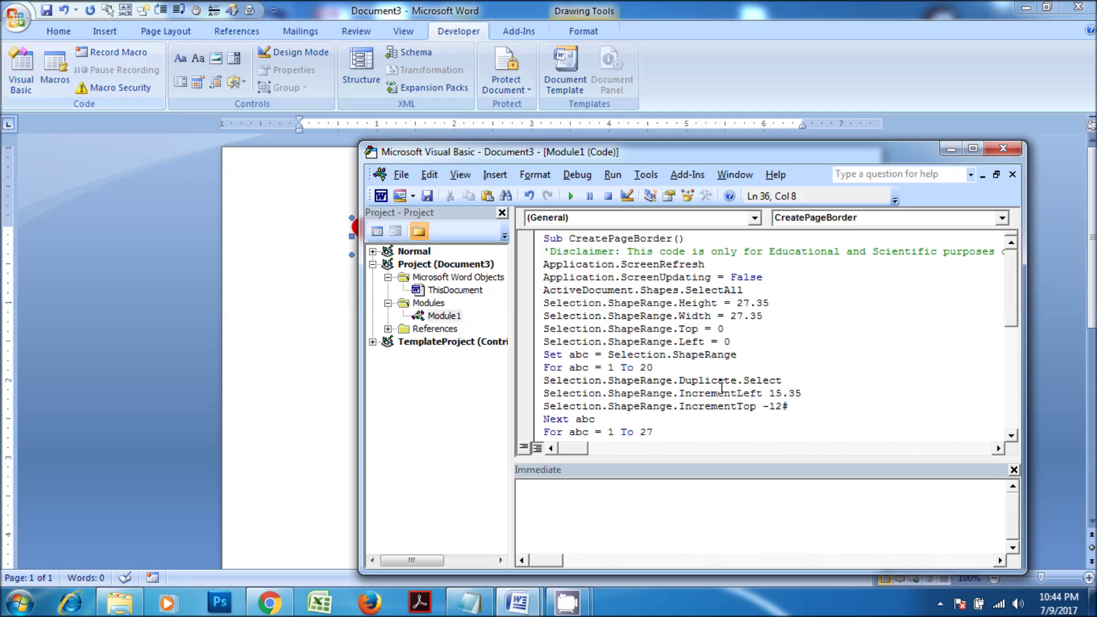
drag(622, 152, 772, 175)
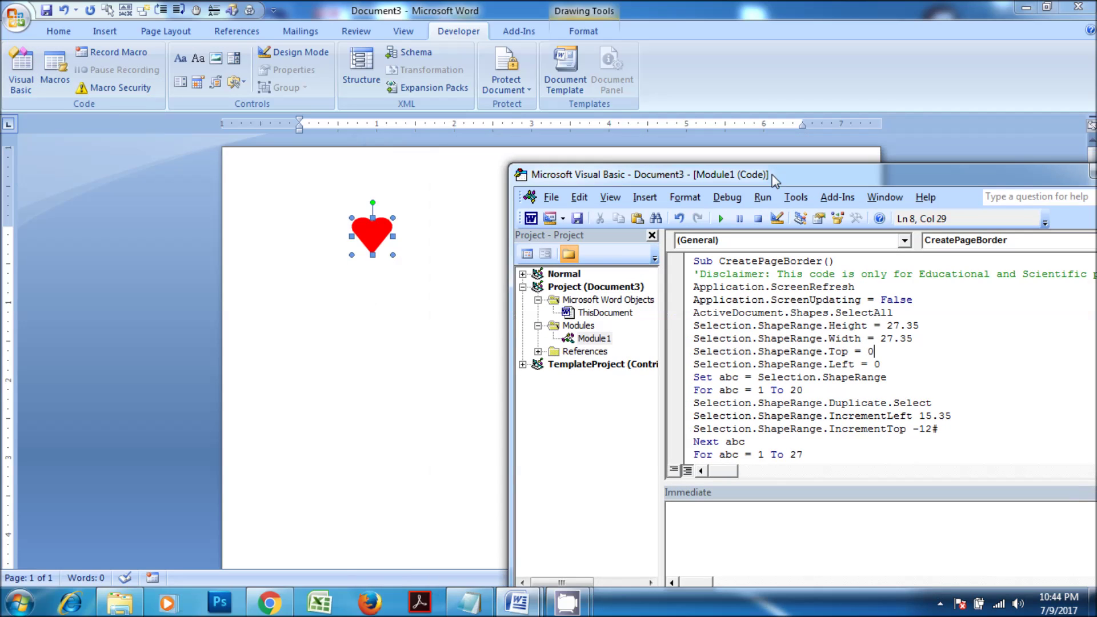
click(722, 219)
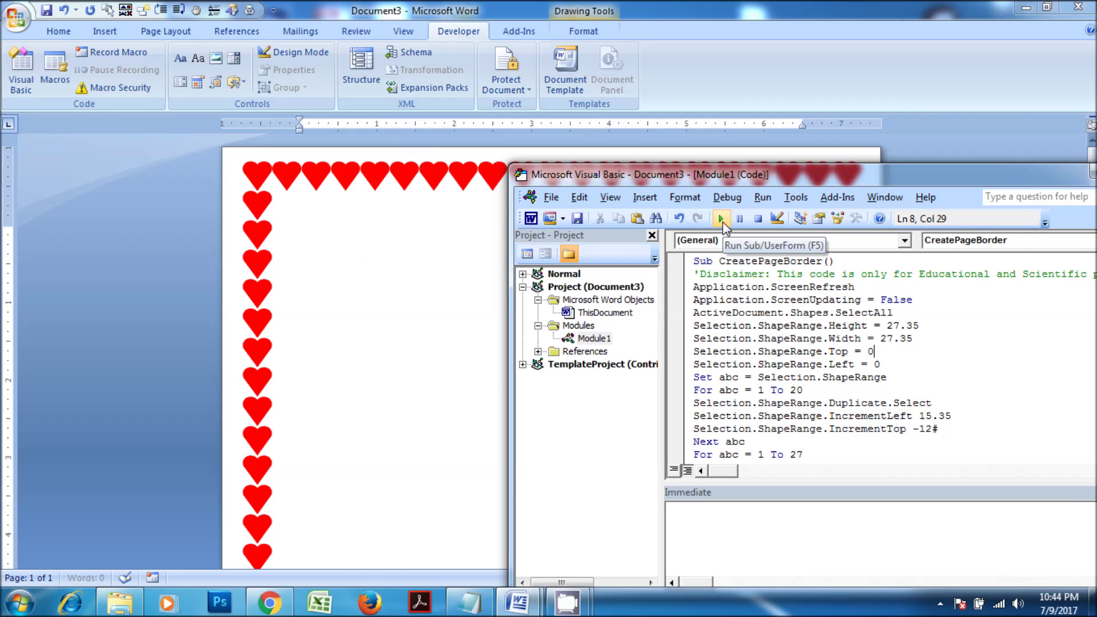
click(435, 315)
click(596, 304)
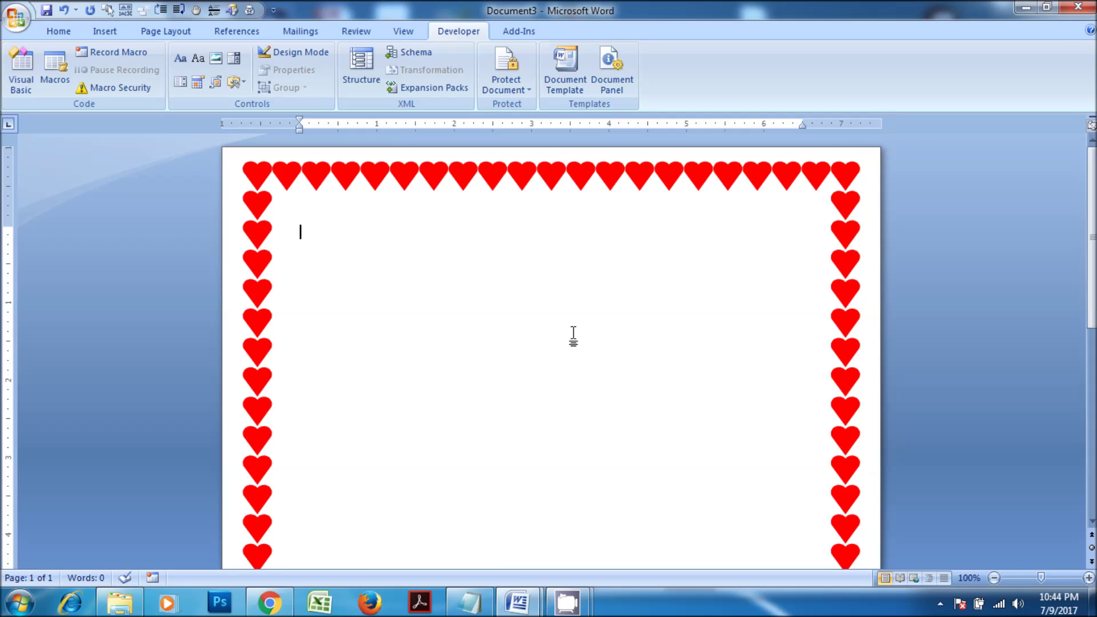
scroll(573, 338, down, 12)
scroll(573, 338, up, 12)
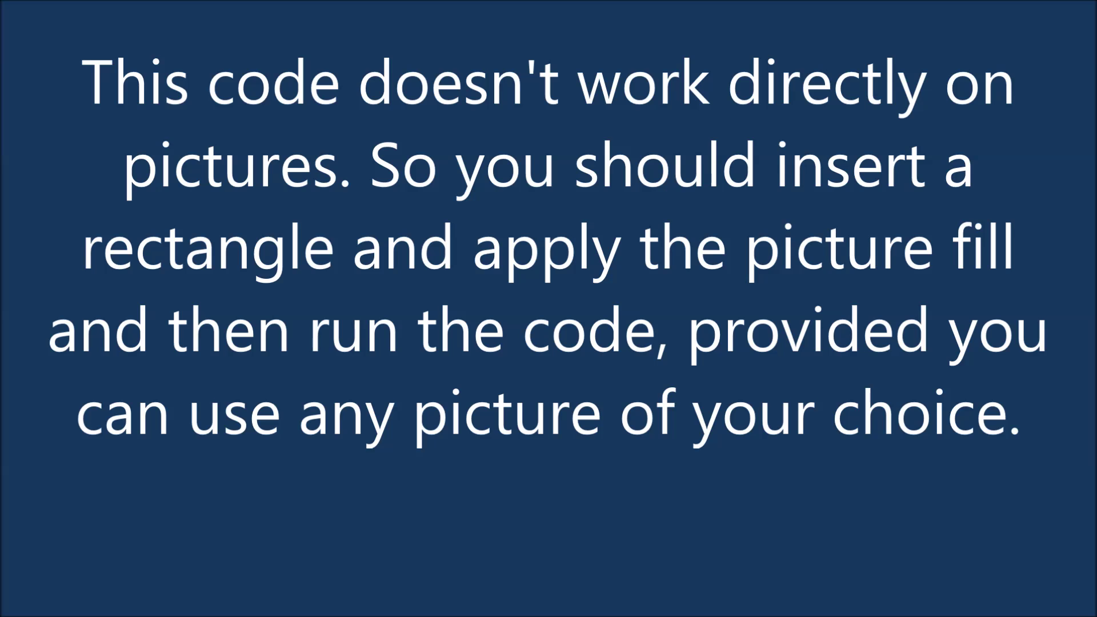
Step: Delete the heart border and draw a rectangle about 0.68 inches high and 0.66 inches wide near the page's upper left
click(318, 176)
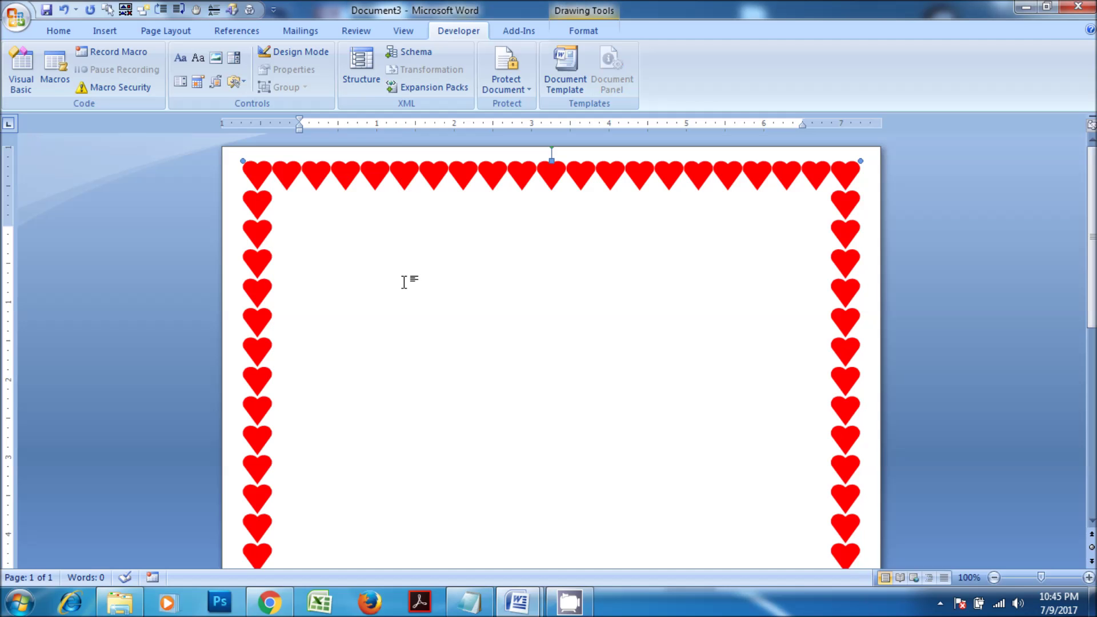
key(Delete)
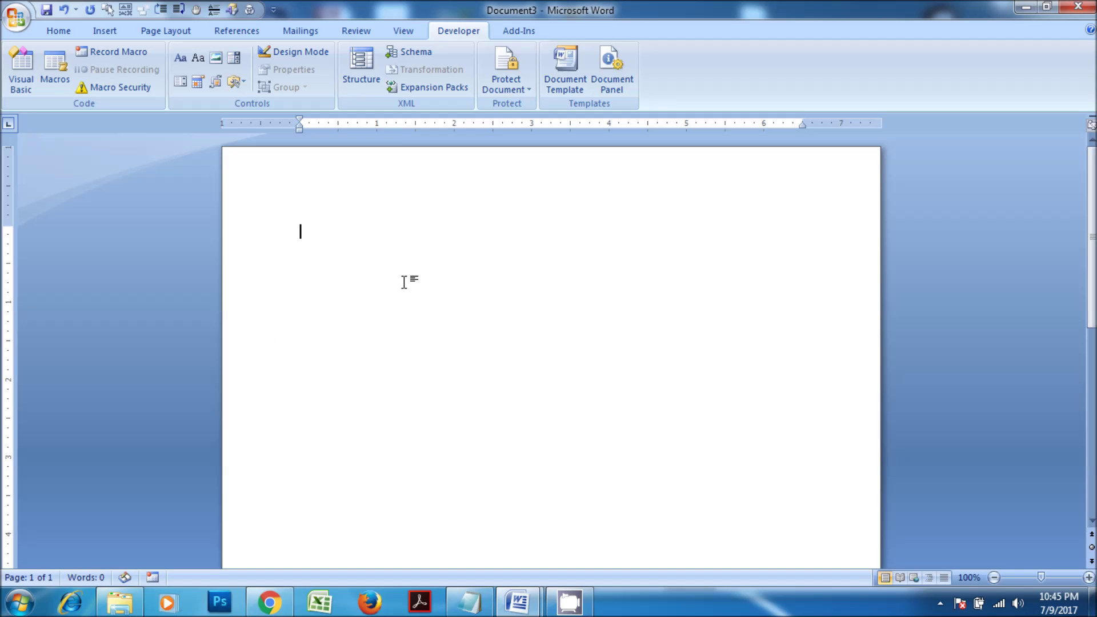
click(105, 30)
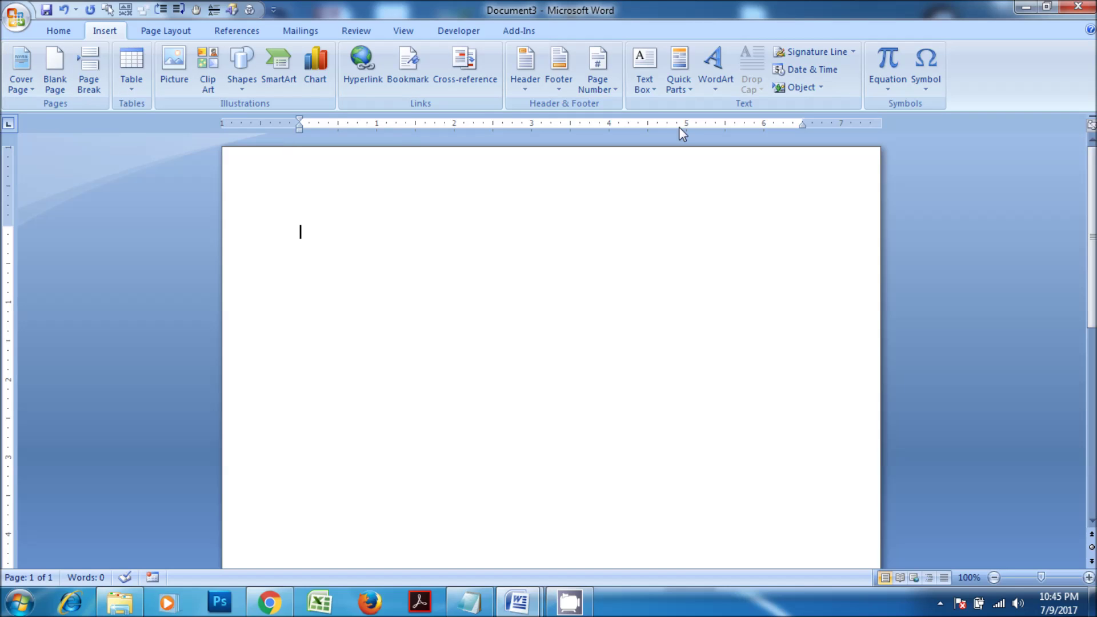
click(242, 89)
drag(377, 216, 428, 270)
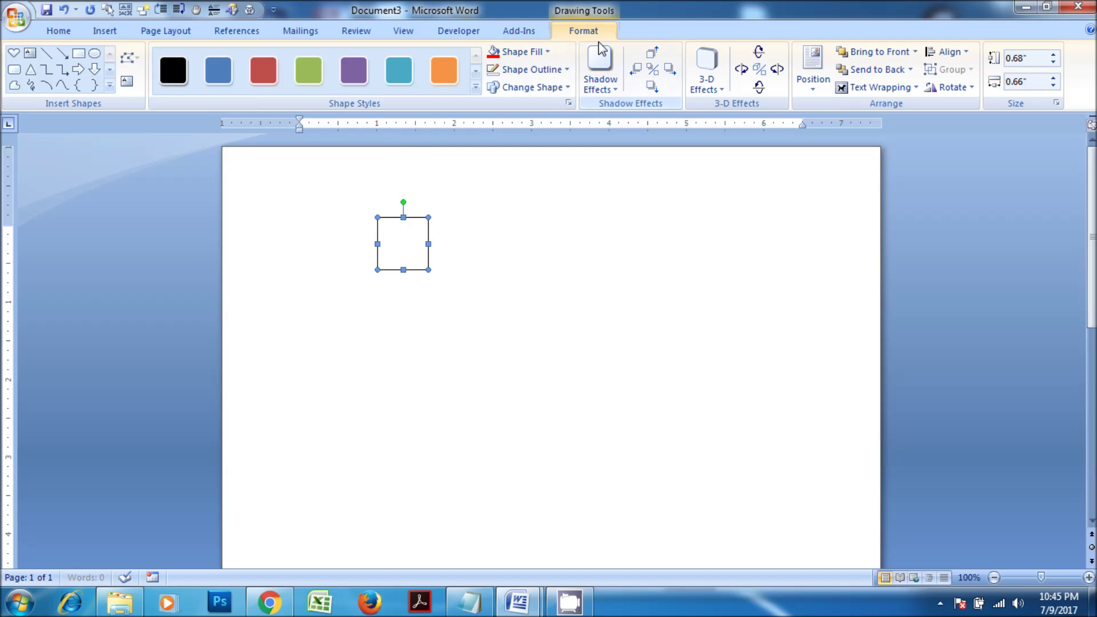
Step: Fill the rectangle with the Penguins picture from the Pictures library
click(546, 53)
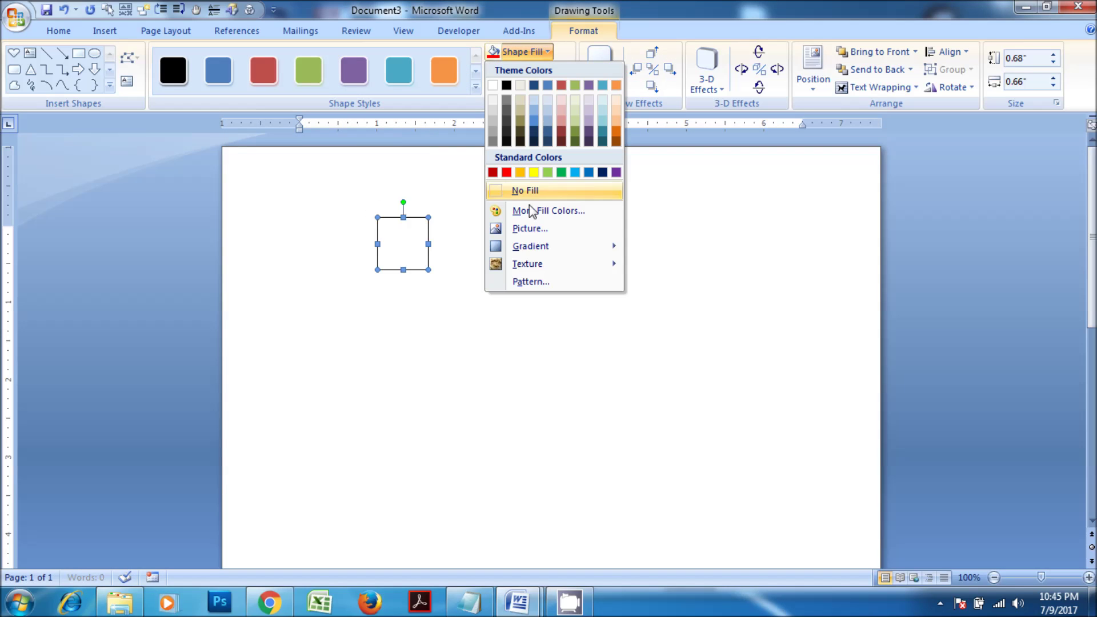
click(530, 228)
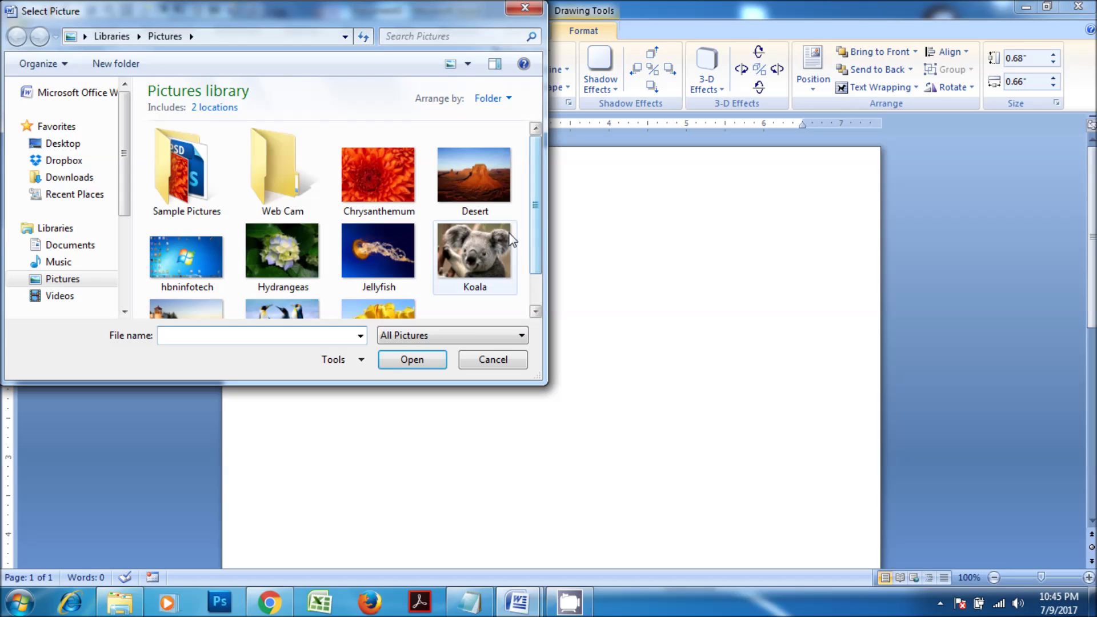
click(506, 254)
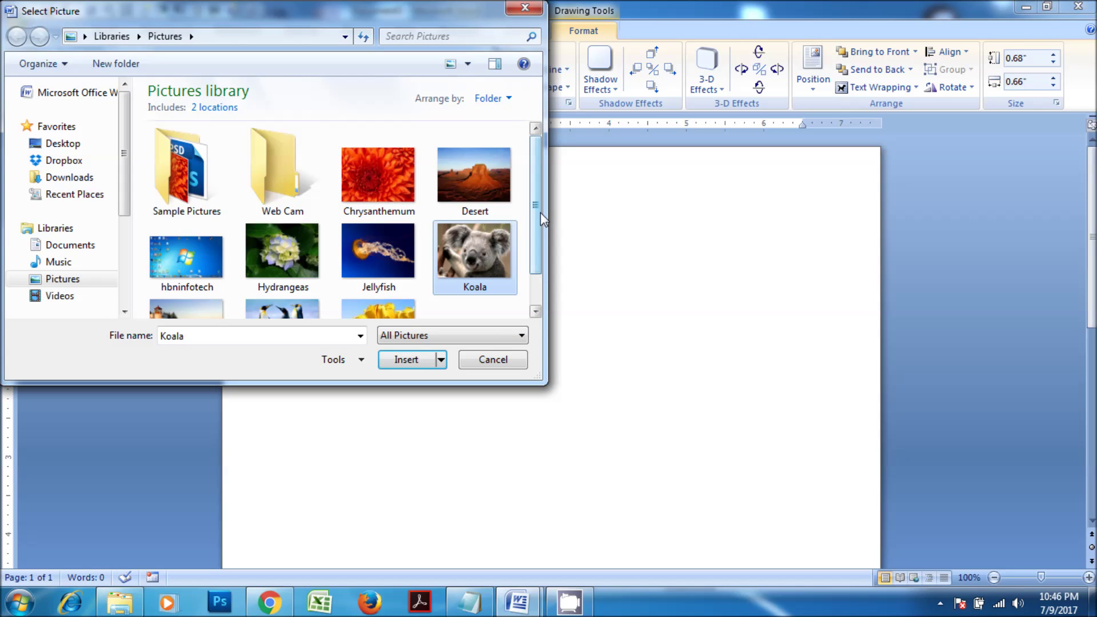
scroll(539, 259, down, 1)
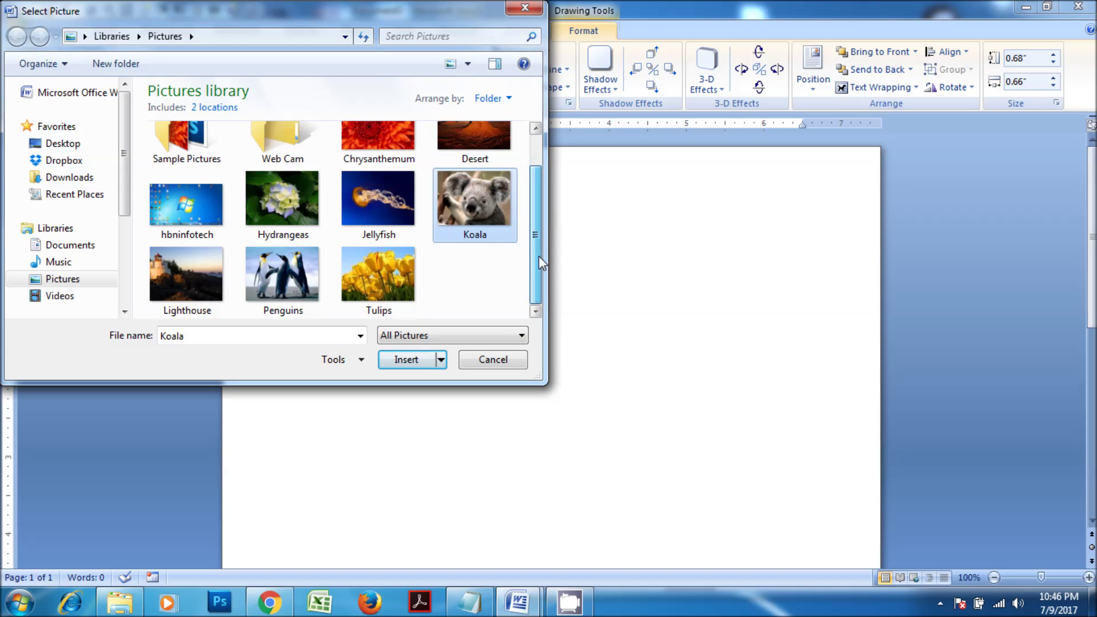
click(319, 288)
click(408, 362)
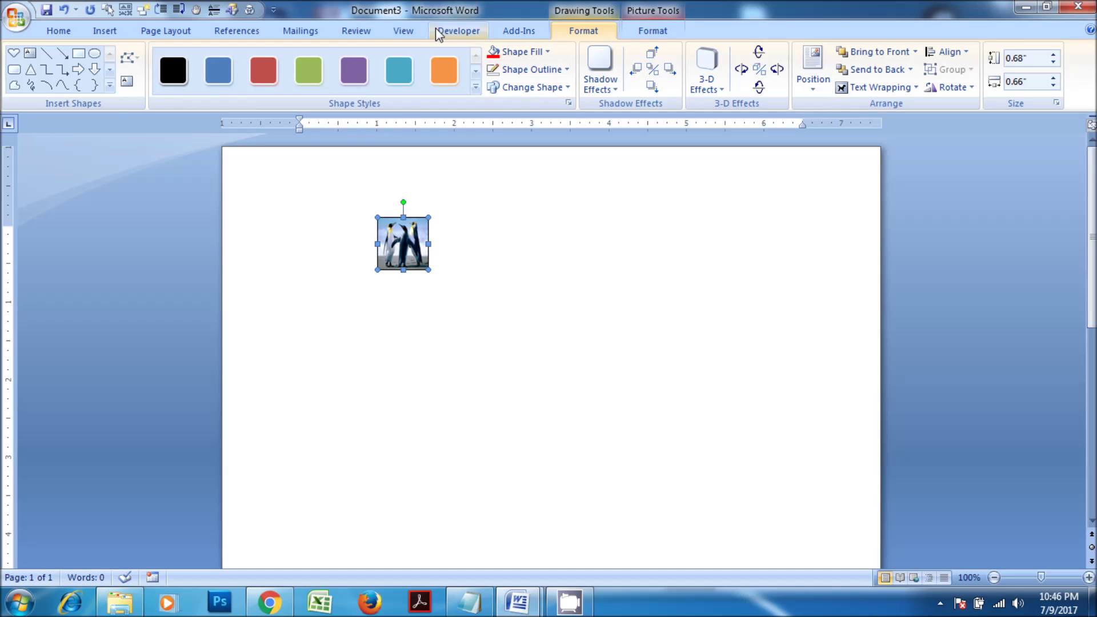
Step: Run the CreatePageBorder macro on the penguin-filled rectangle and review the border down the whole page
click(458, 32)
click(33, 61)
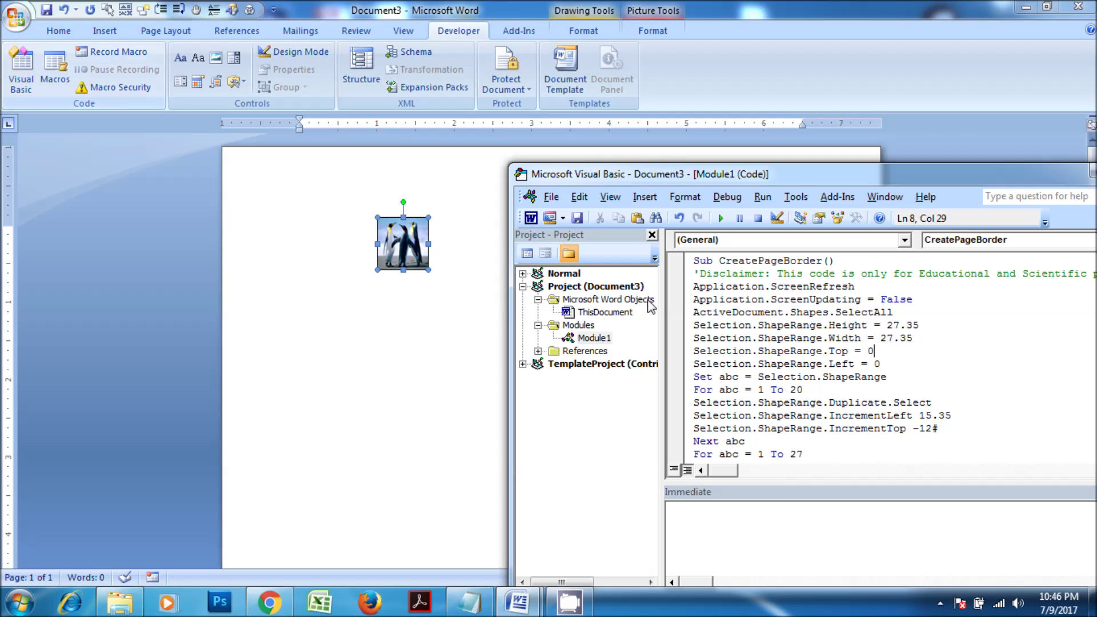
click(714, 286)
click(721, 218)
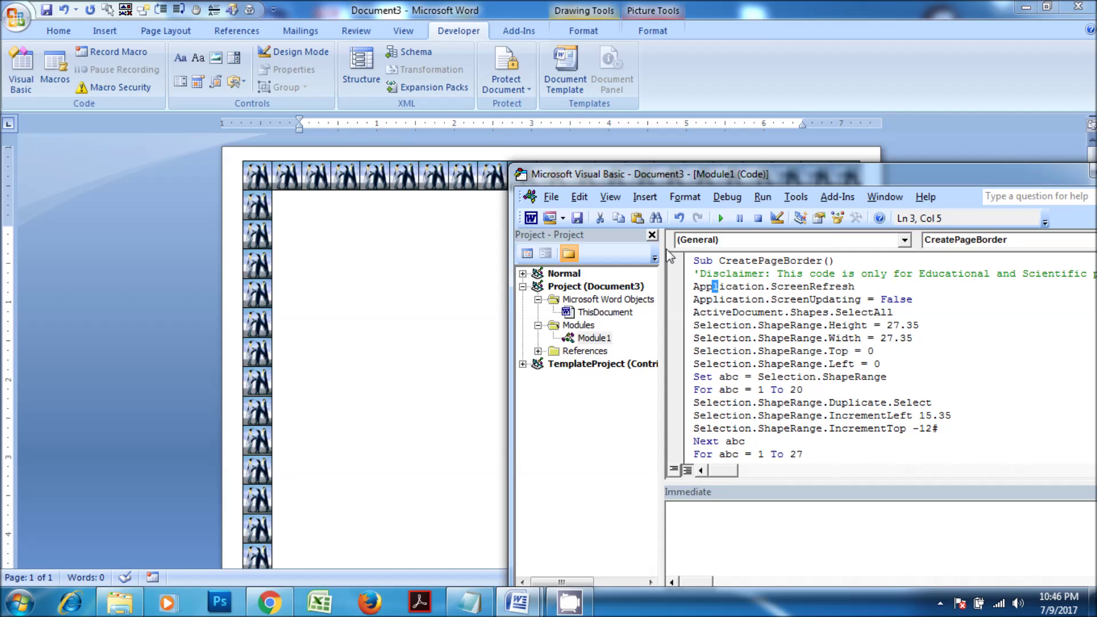
click(423, 261)
scroll(757, 367, down, 12)
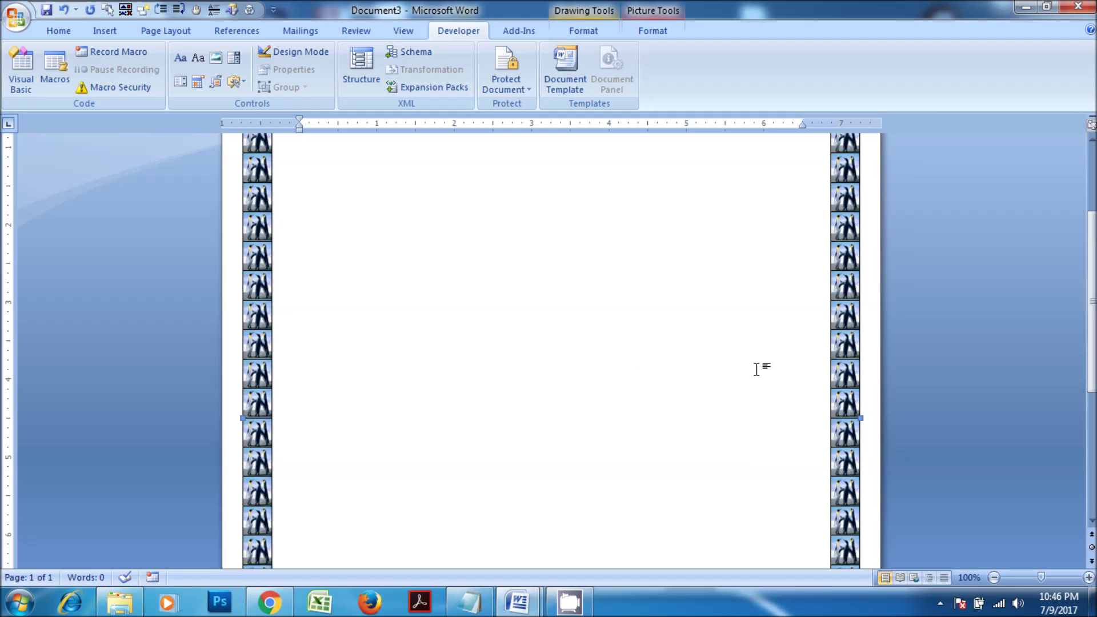
scroll(672, 343, up, 12)
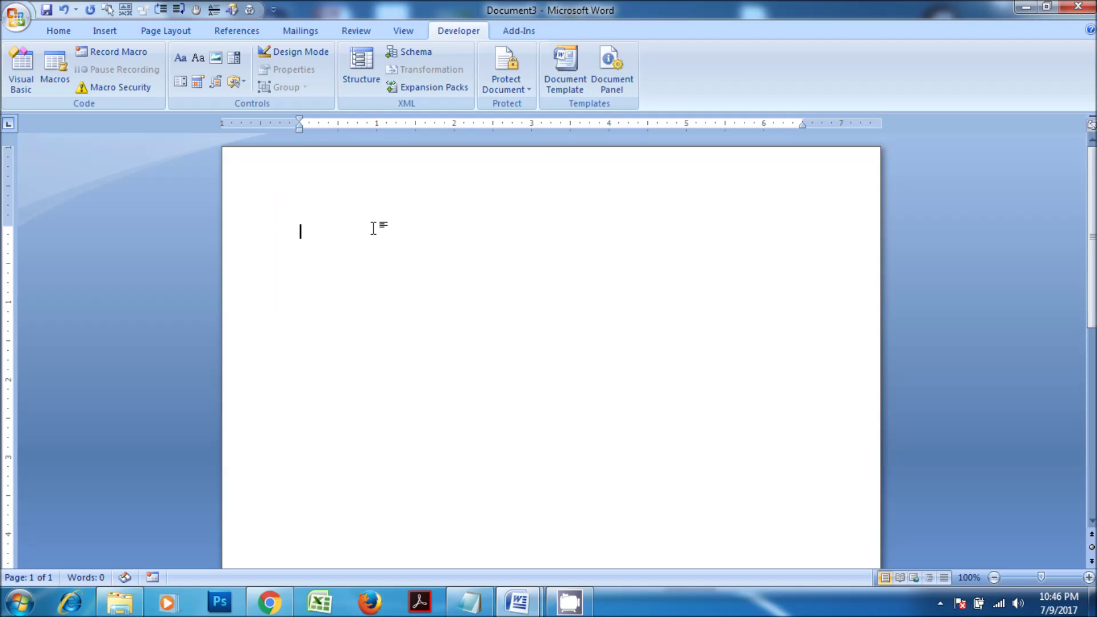
Step: Draw a square about 0.58 inches on each side near the empty page's upper left and deselect it
click(111, 33)
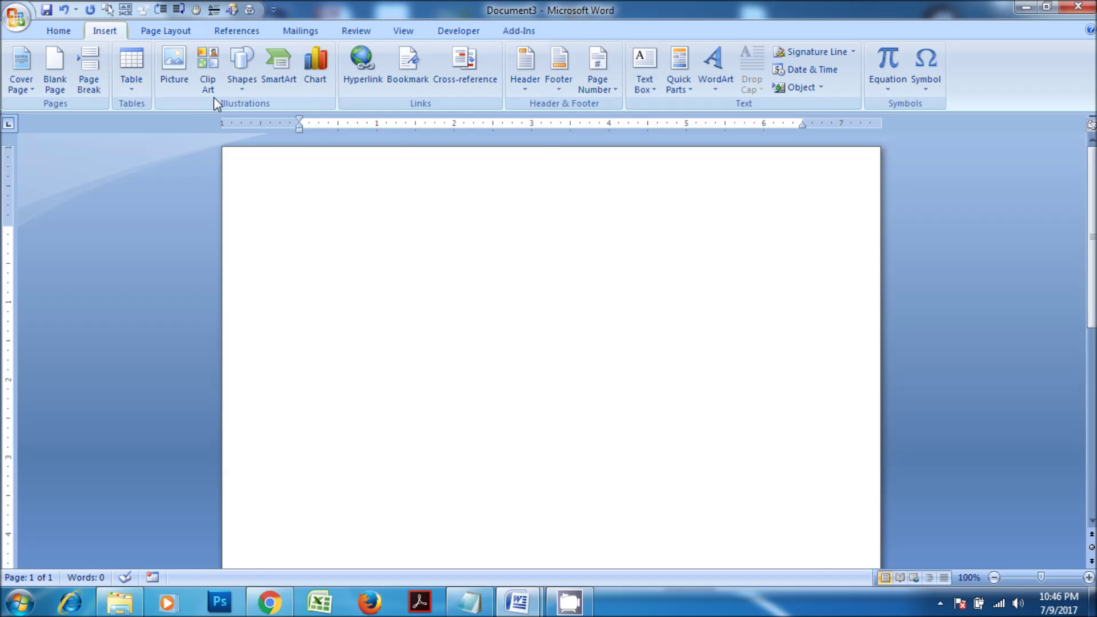
click(244, 88)
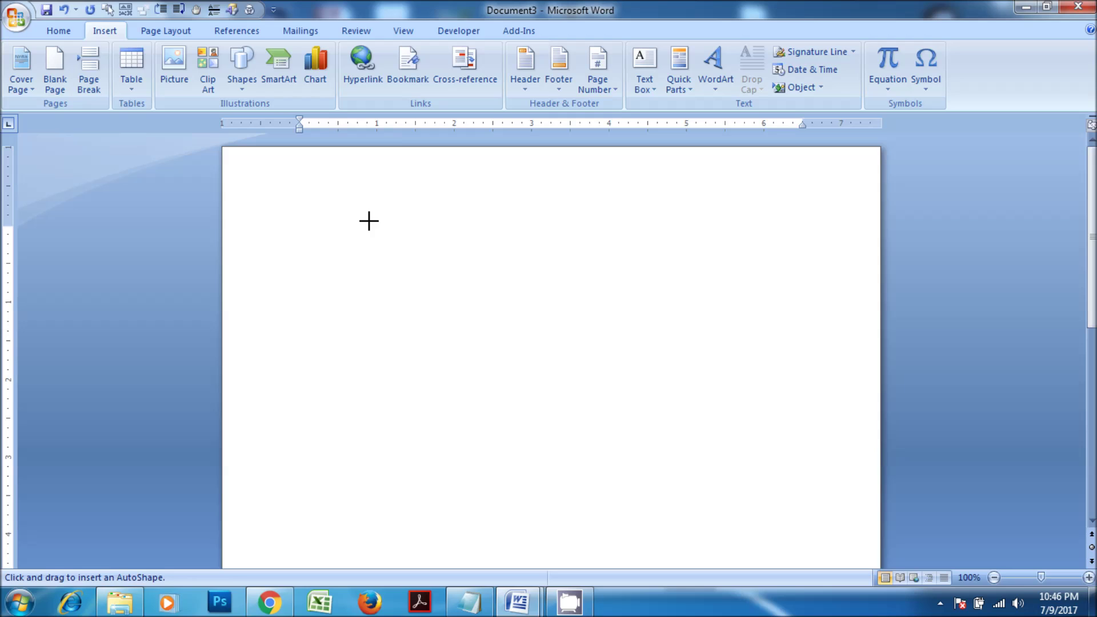
drag(409, 265, 369, 221)
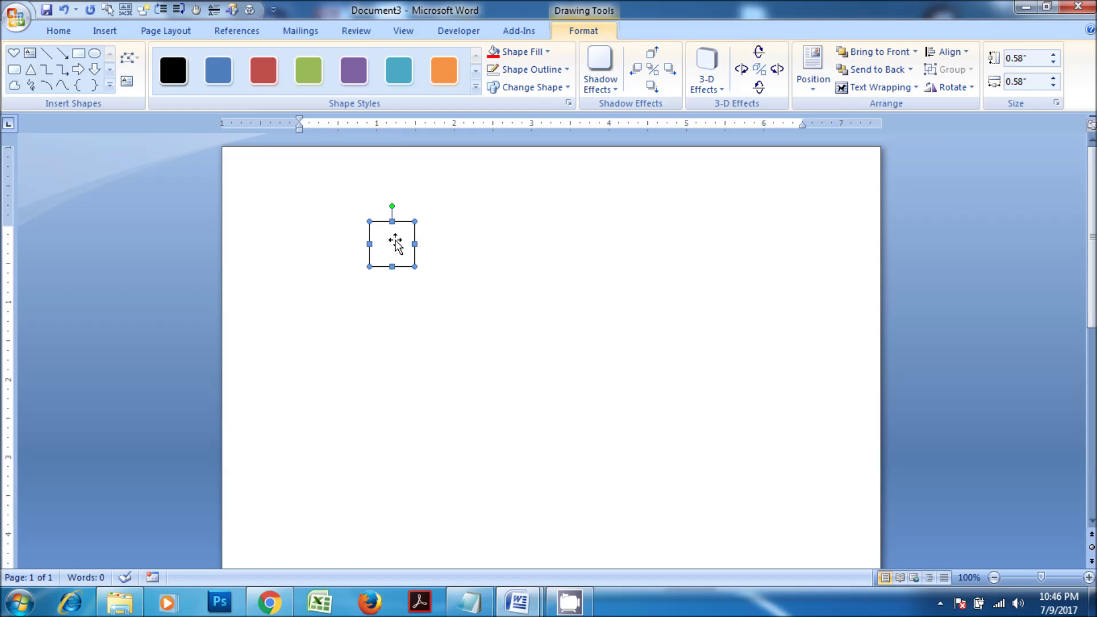
click(460, 246)
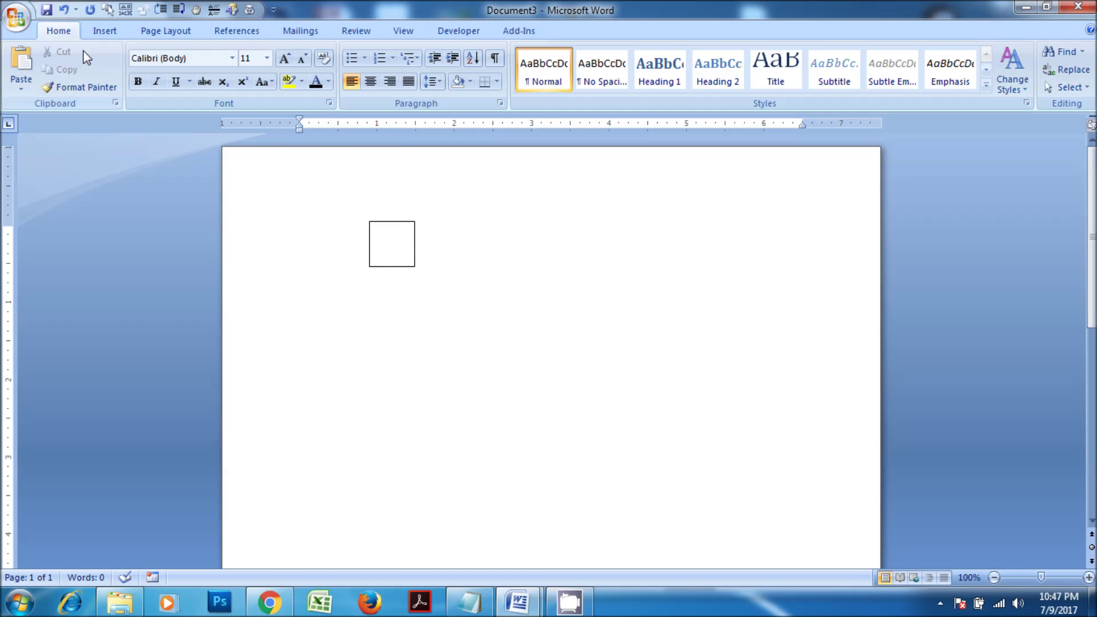
Step: Search the clip art collections for "autoshape" and browse to the end of the results
click(105, 30)
click(212, 67)
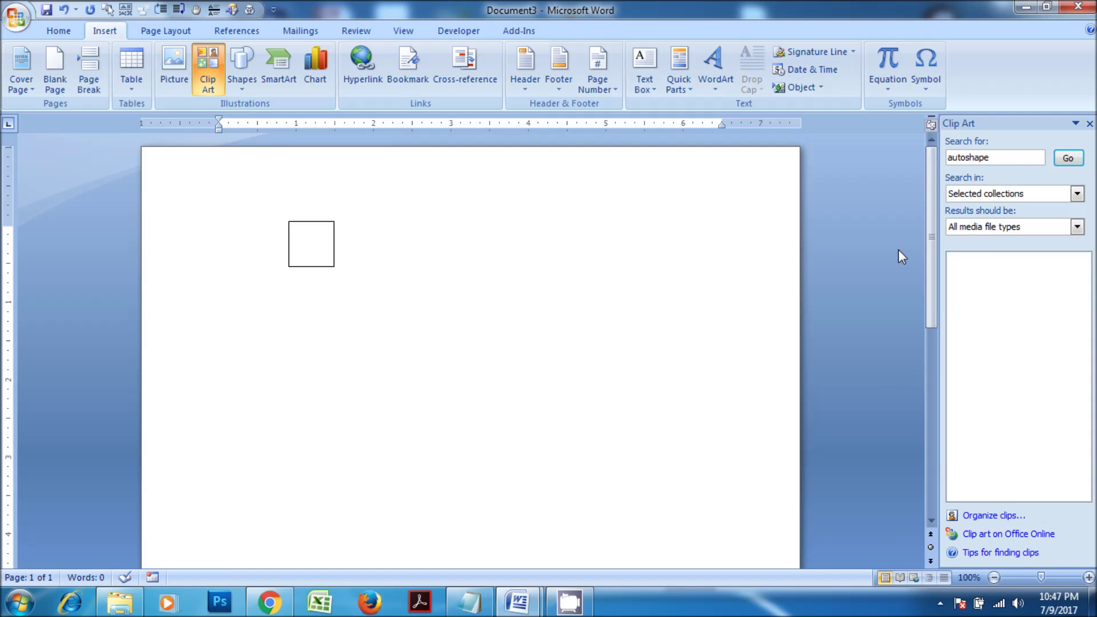
click(1010, 157)
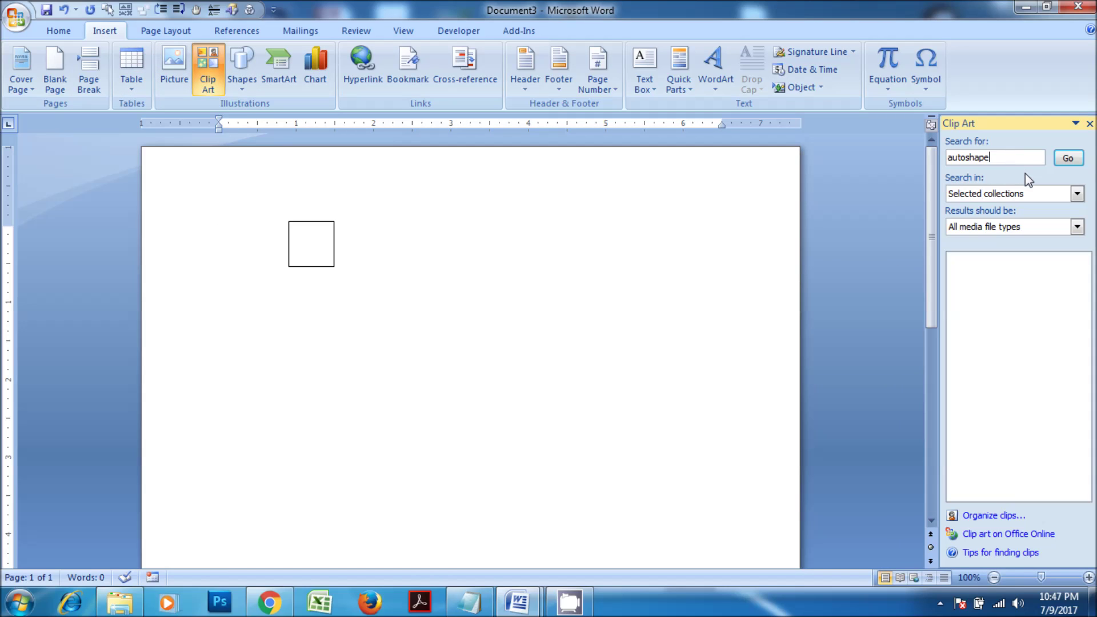
double_click(994, 160)
click(1058, 160)
drag(1086, 298, 1094, 482)
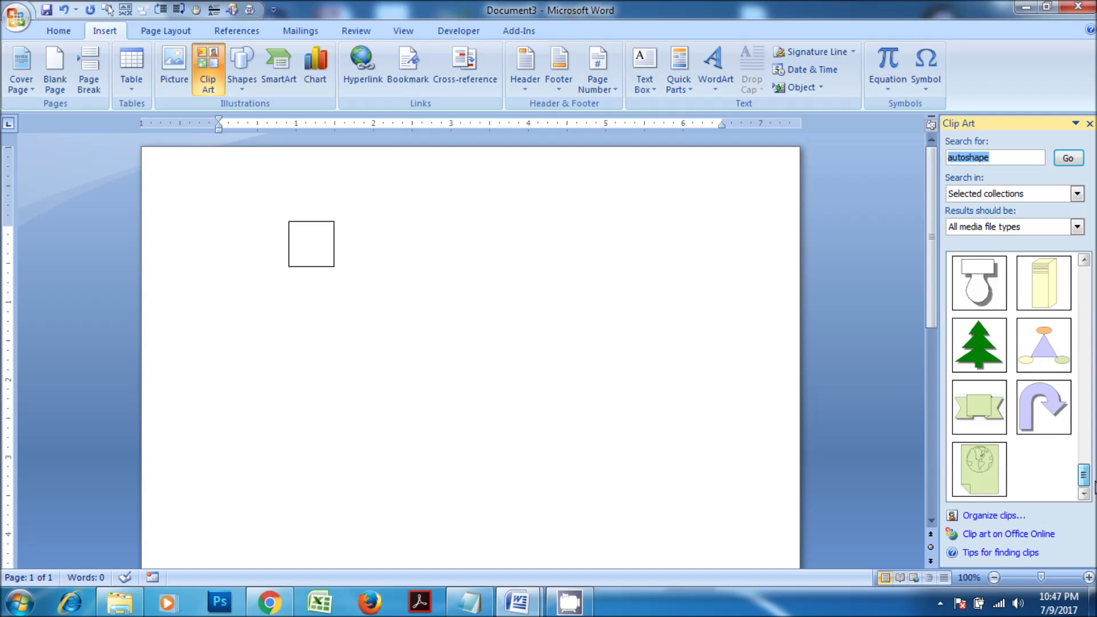
click(980, 345)
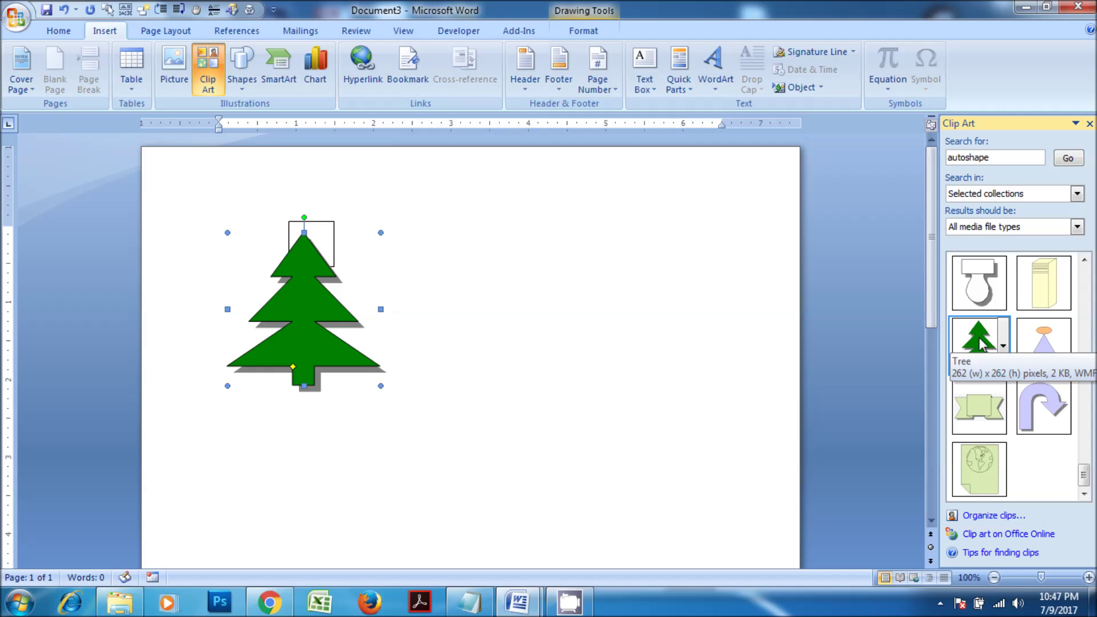
key(Delete)
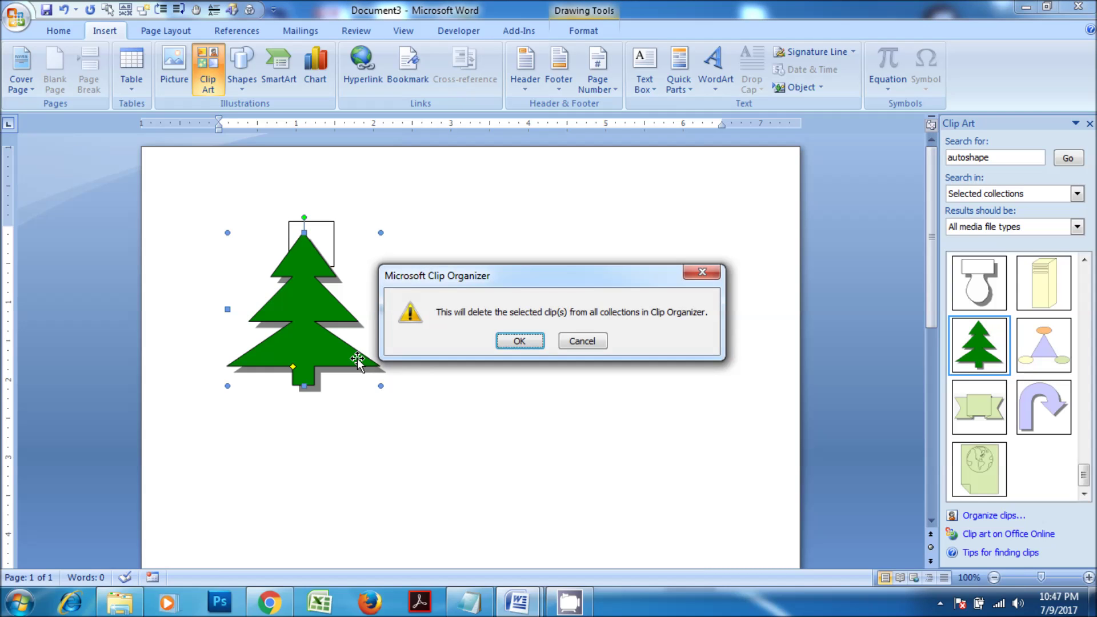
click(564, 345)
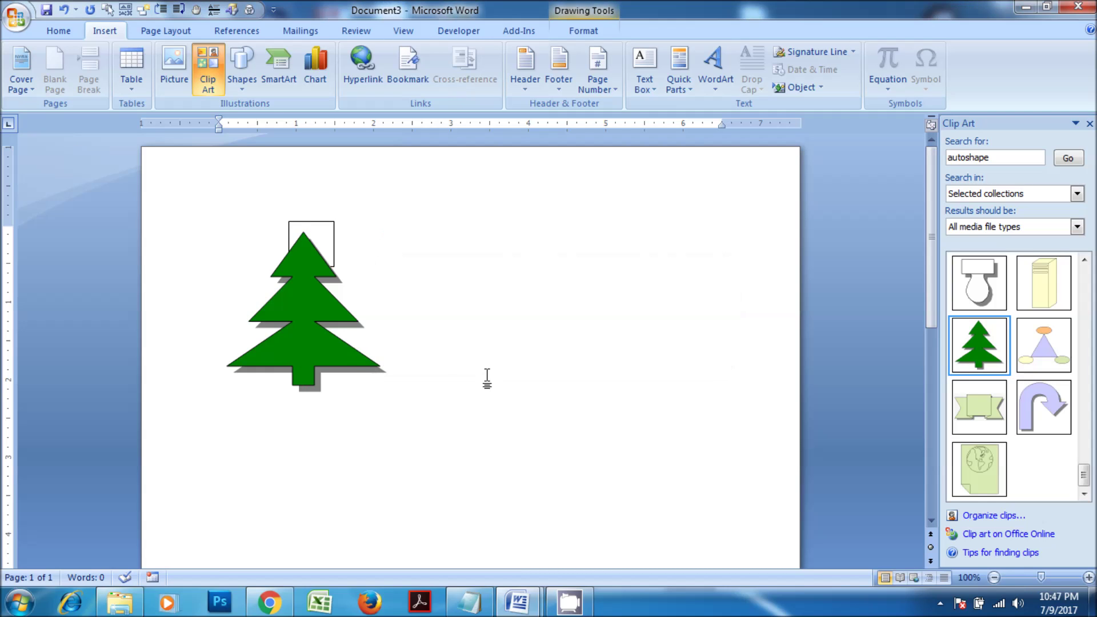
drag(350, 343, 326, 359)
key(Delete)
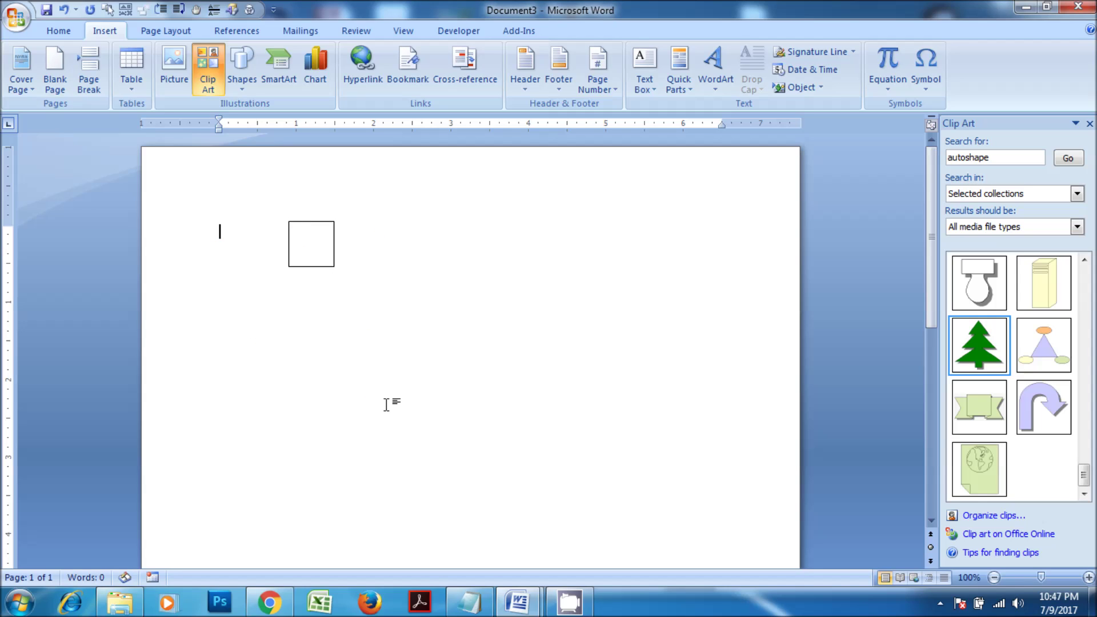
Step: Open the green Tree clip's preview and properties, select the file name BD18253_.wmf in its path, and close the dialog
right_click(987, 357)
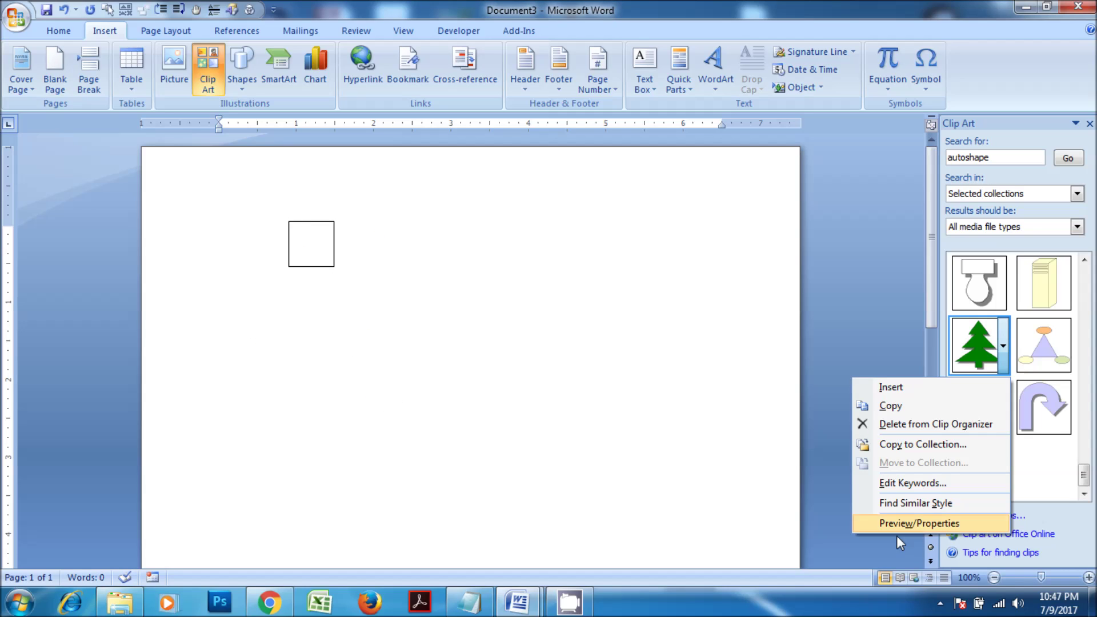
click(904, 522)
drag(561, 449, 682, 454)
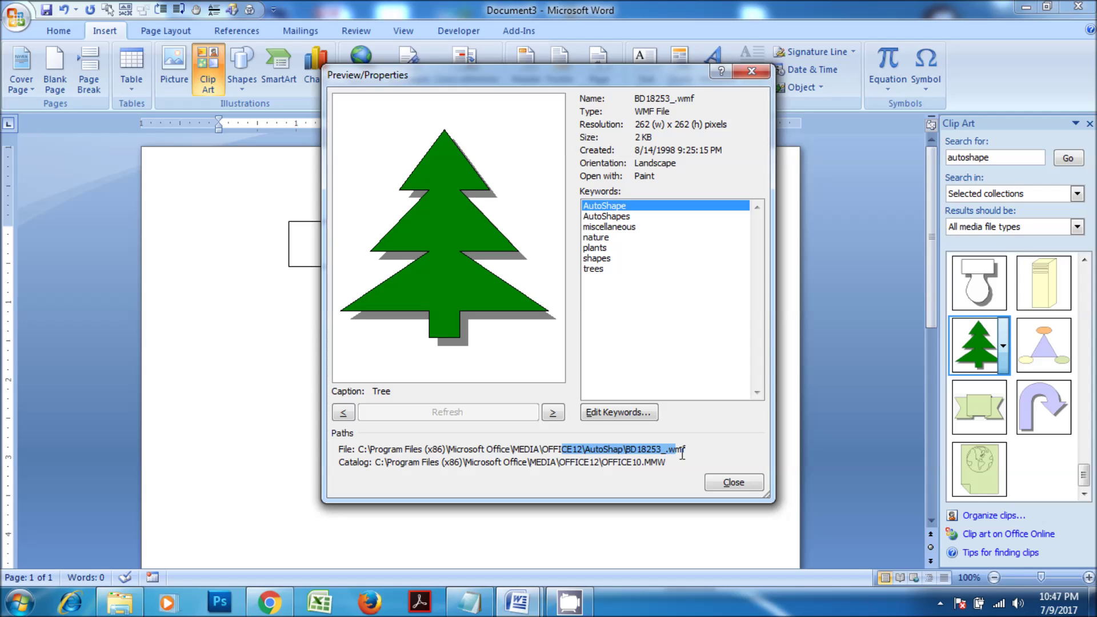
click(624, 452)
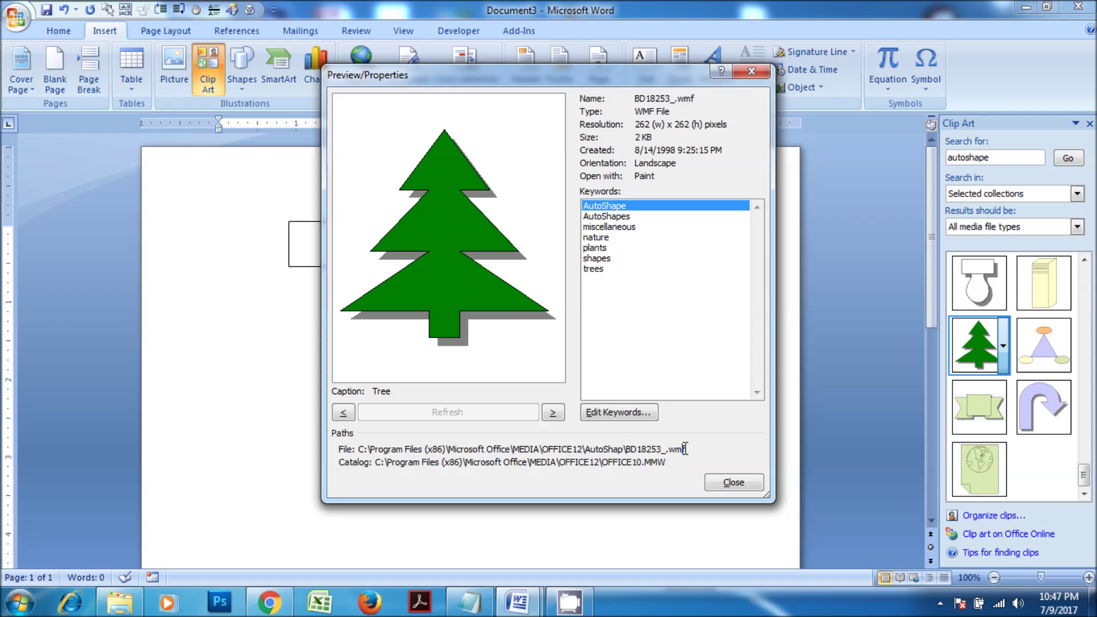
drag(686, 449, 625, 451)
click(734, 482)
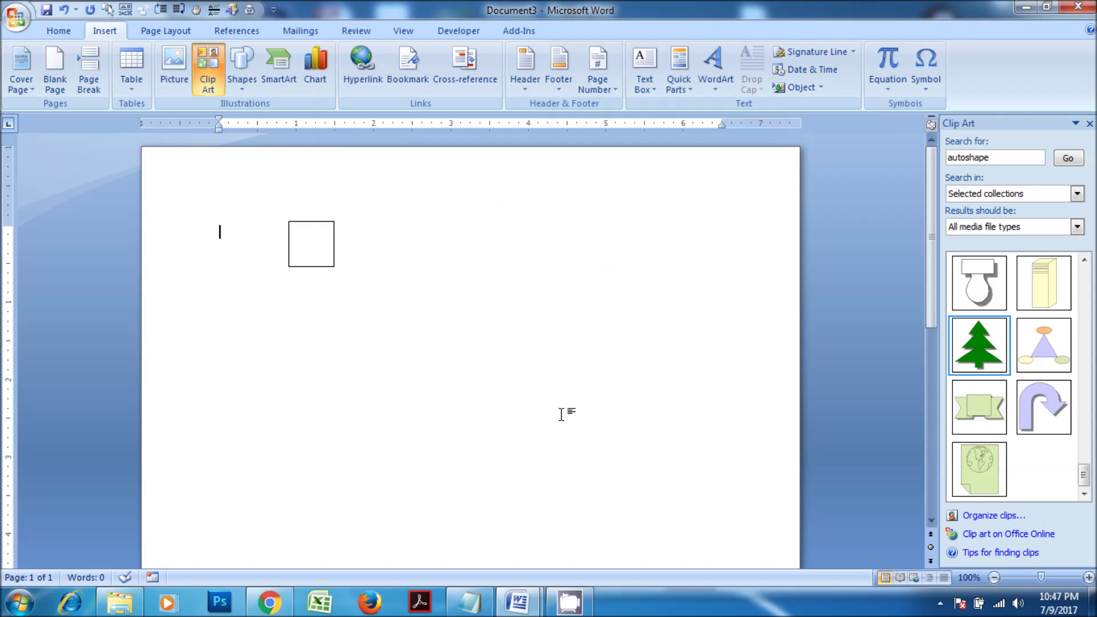
Step: Start a picture fill for the square and browse to the Program Files (x86) folder on Local Disk (C:)
click(311, 244)
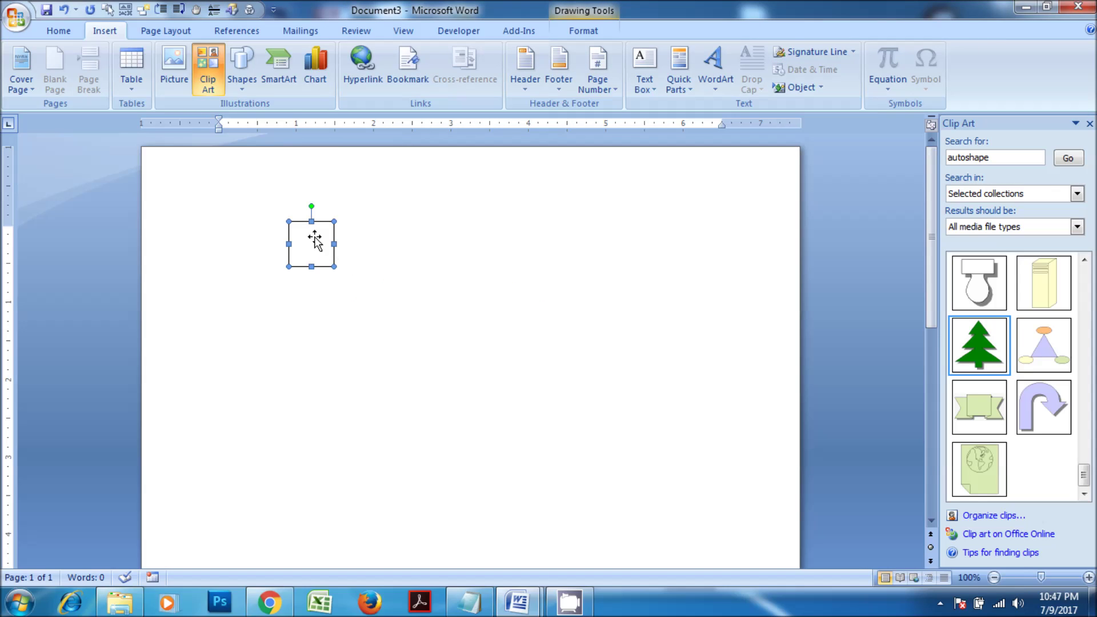
click(577, 32)
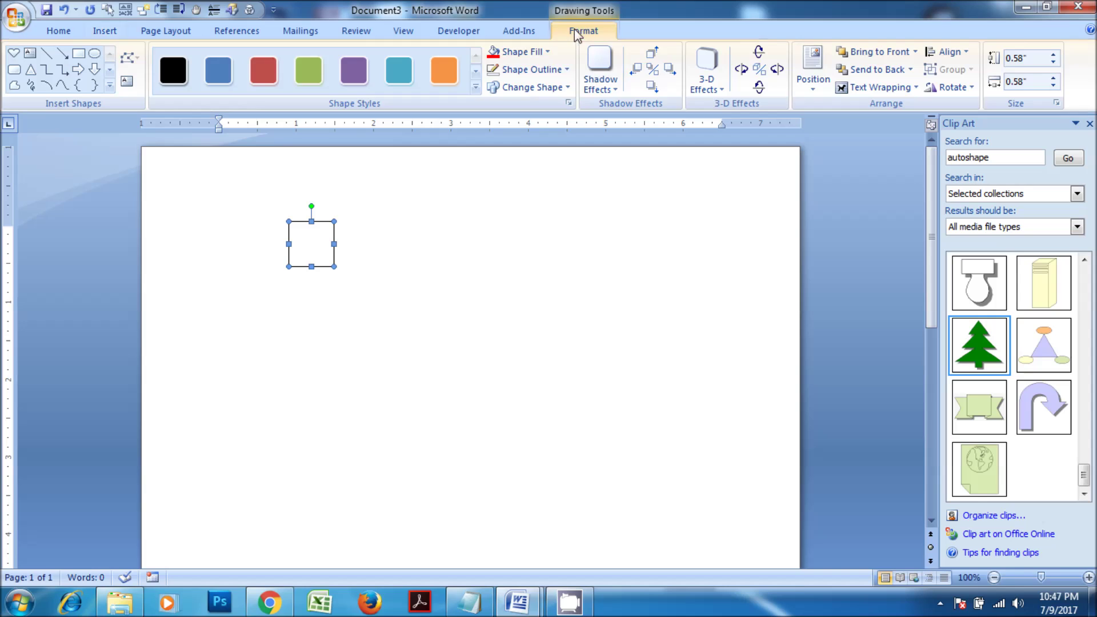
click(547, 53)
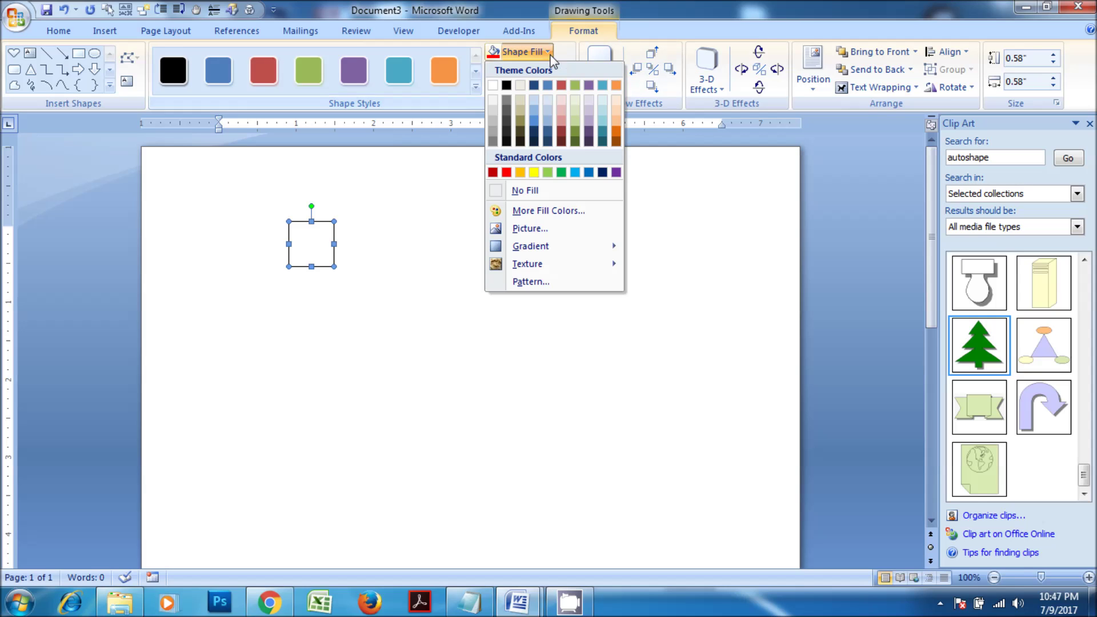
click(530, 228)
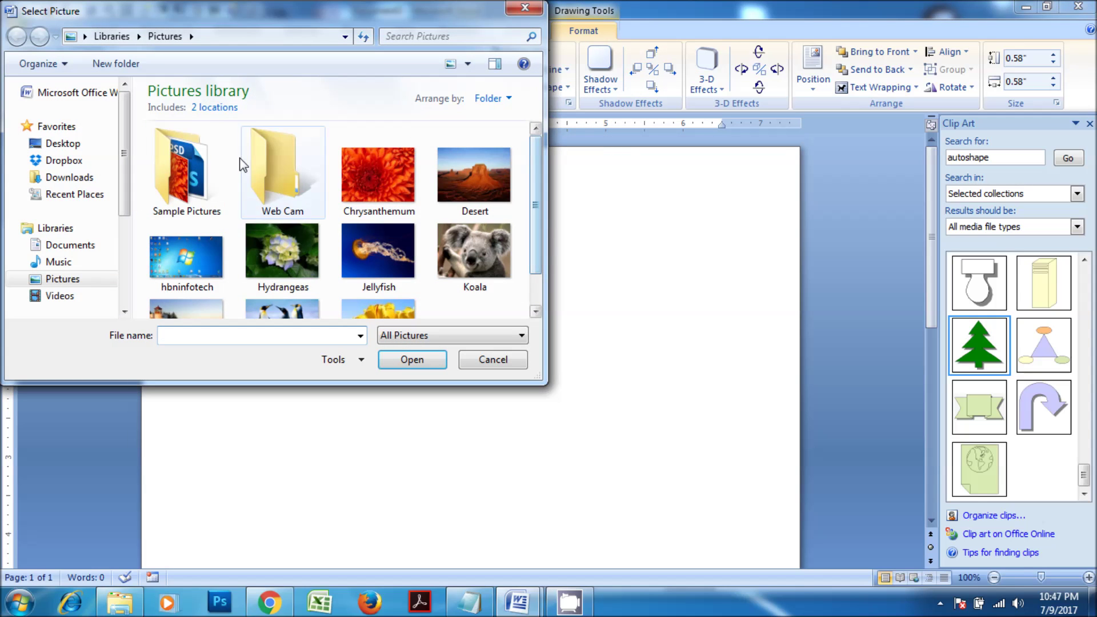
scroll(127, 245, down, 3)
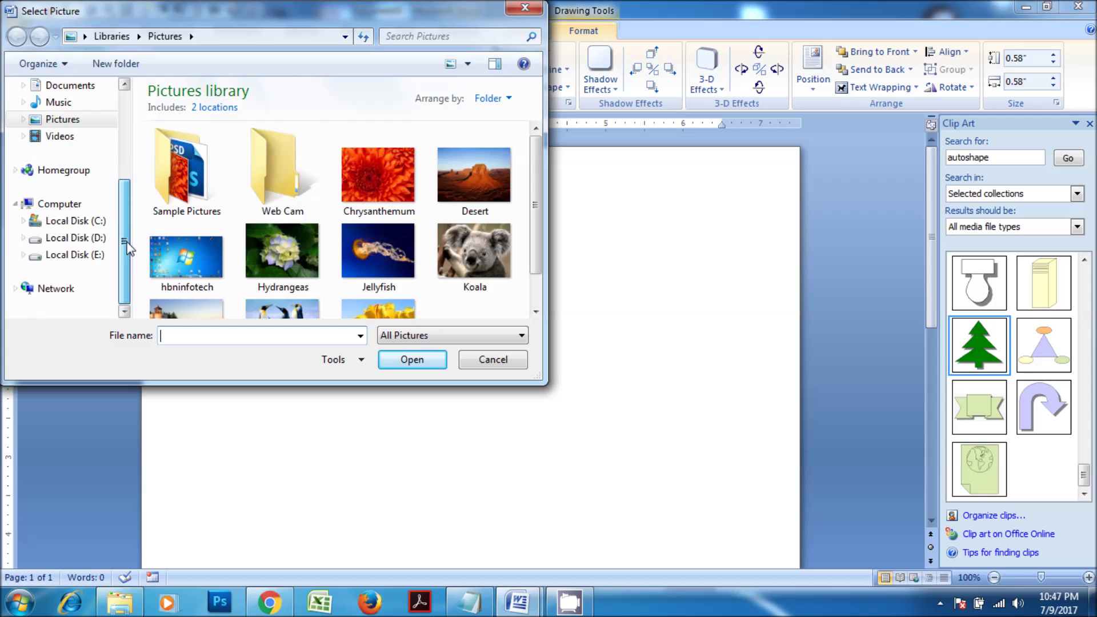
click(96, 238)
click(74, 221)
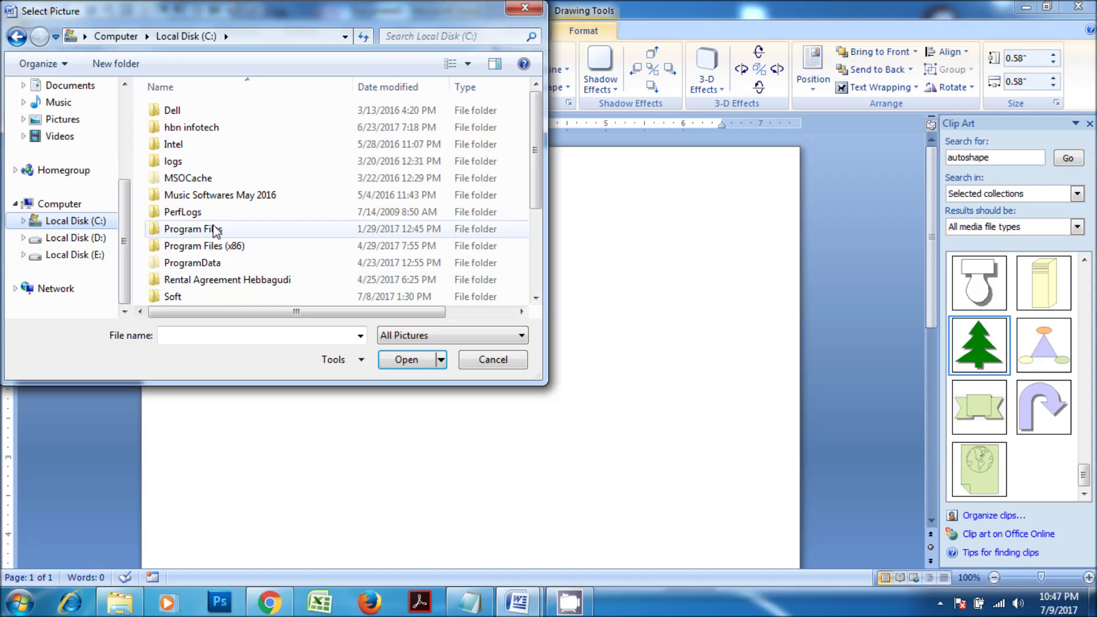
double_click(220, 246)
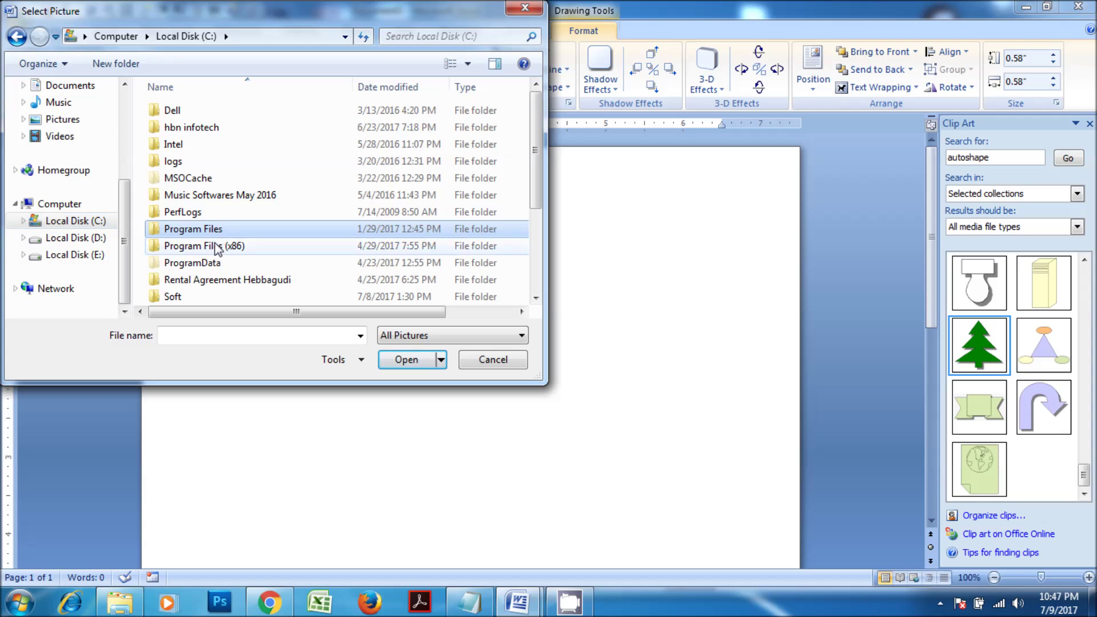
Step: Browse through Microsoft Office, MEDIA and OFFICE12 to open the AUTOSHAP clip art folder
click(206, 280)
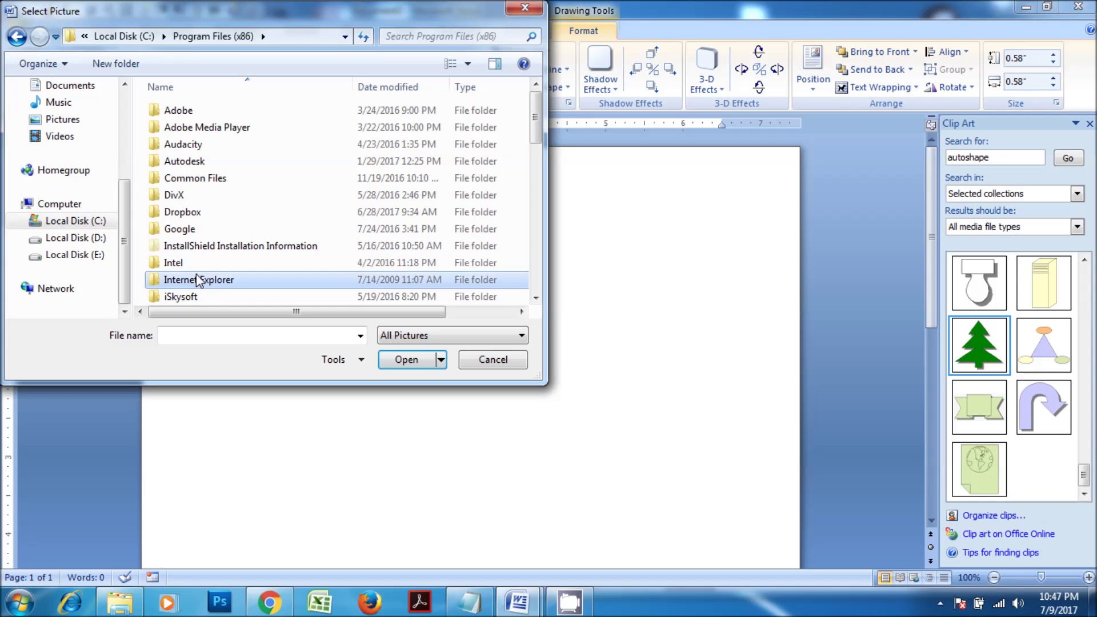
scroll(209, 240, down, 3)
scroll(211, 237, up, 1)
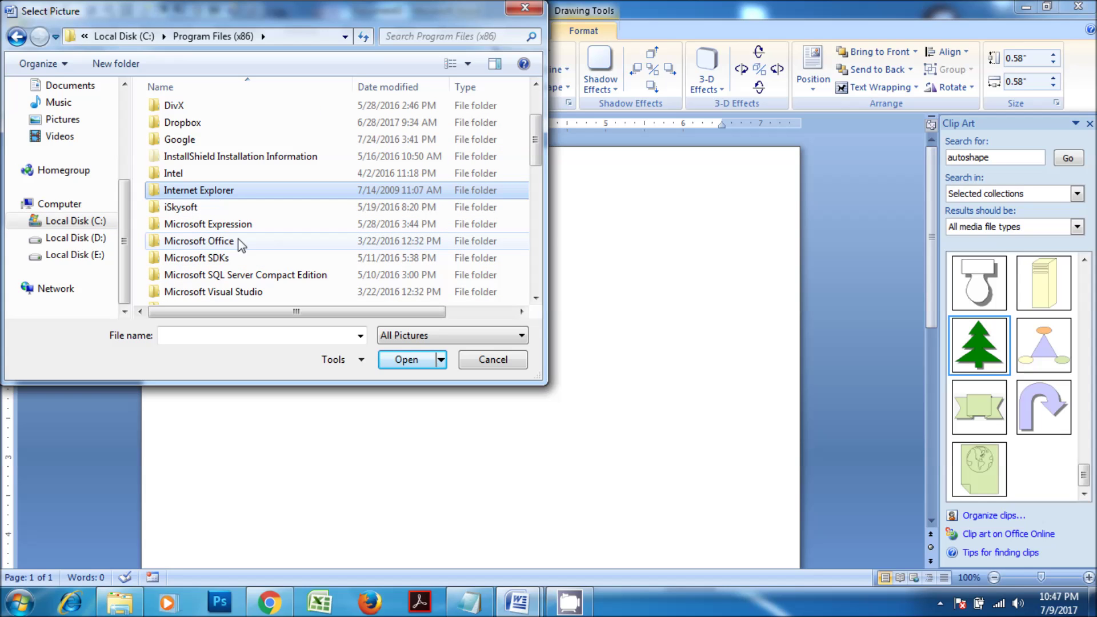
double_click(223, 245)
click(190, 148)
double_click(190, 145)
click(190, 113)
double_click(189, 113)
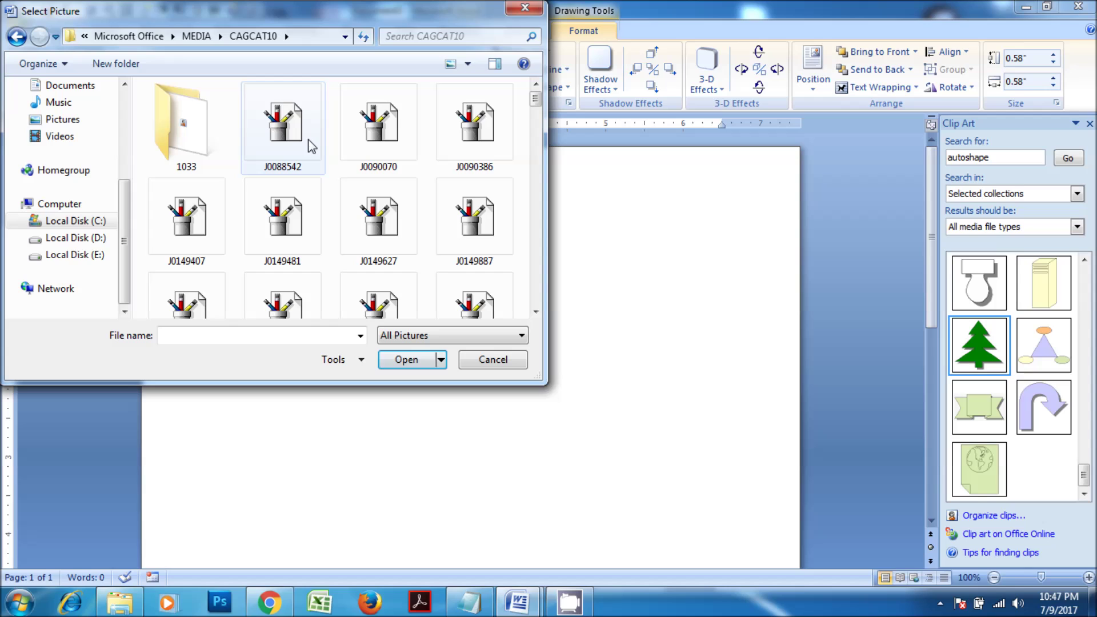
click(17, 38)
double_click(201, 130)
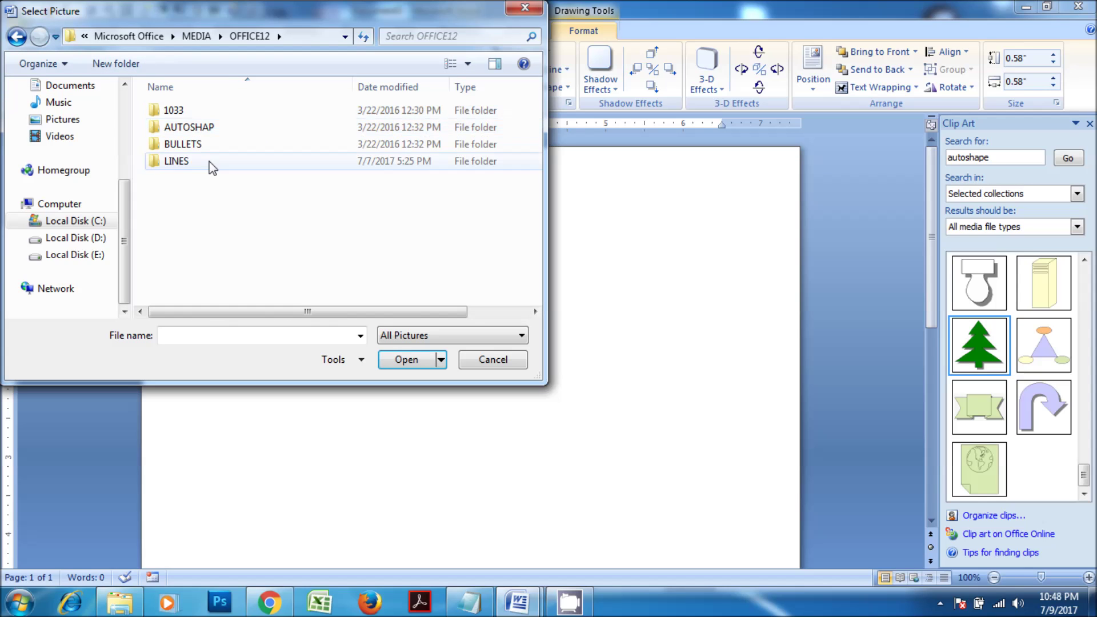
double_click(194, 131)
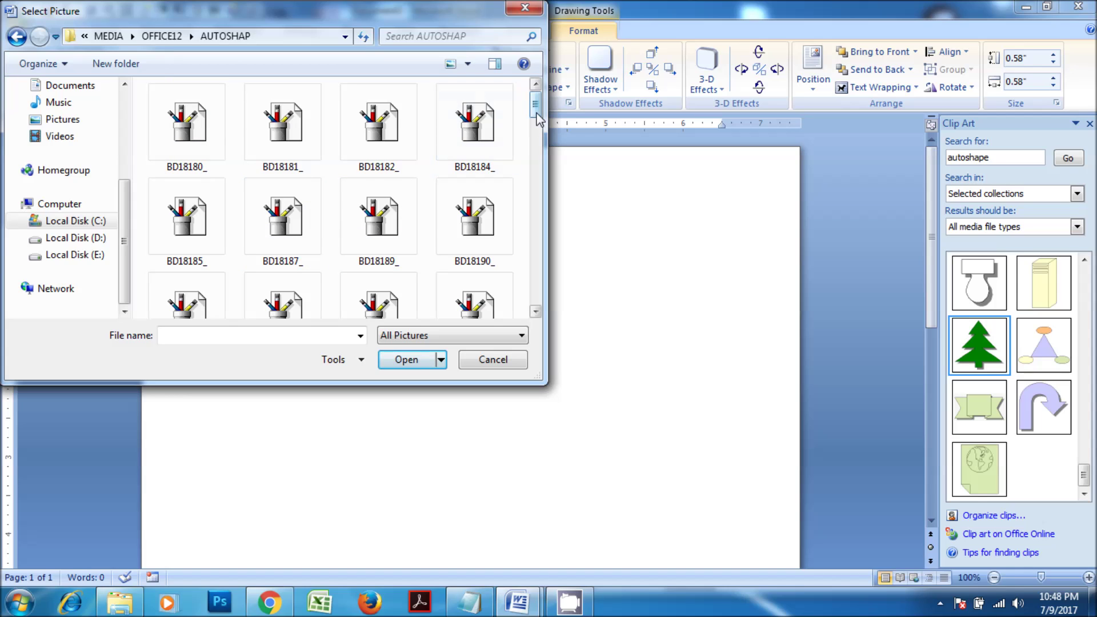
Step: Fill the square with the BD18253_ tree picture from the AUTOSHAP folder and remove the square's outline
drag(537, 111, 542, 168)
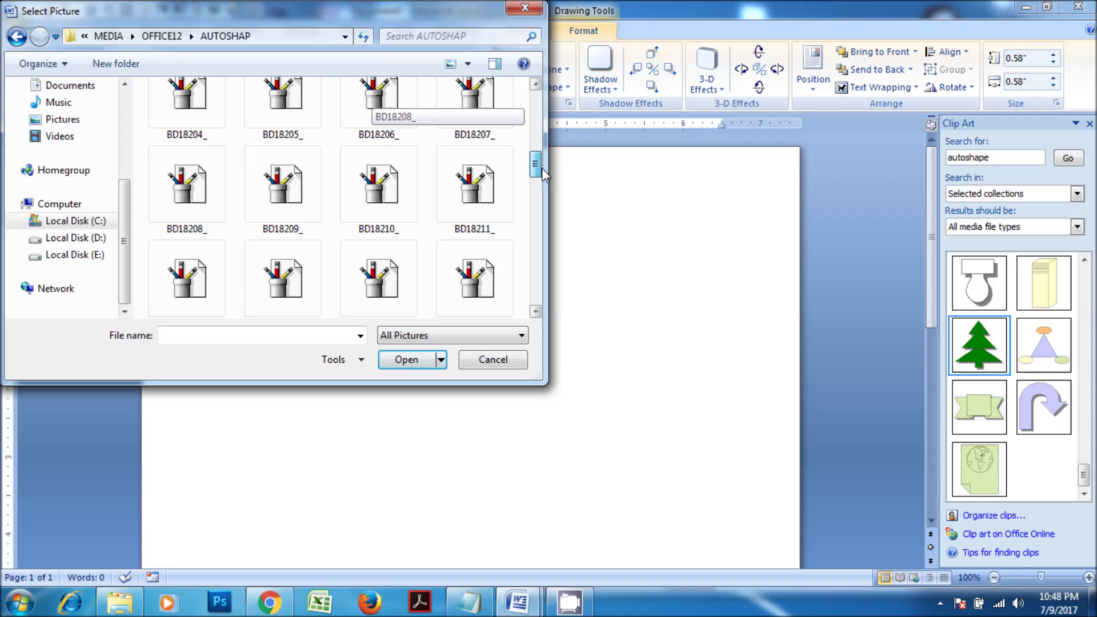
drag(542, 168, 544, 294)
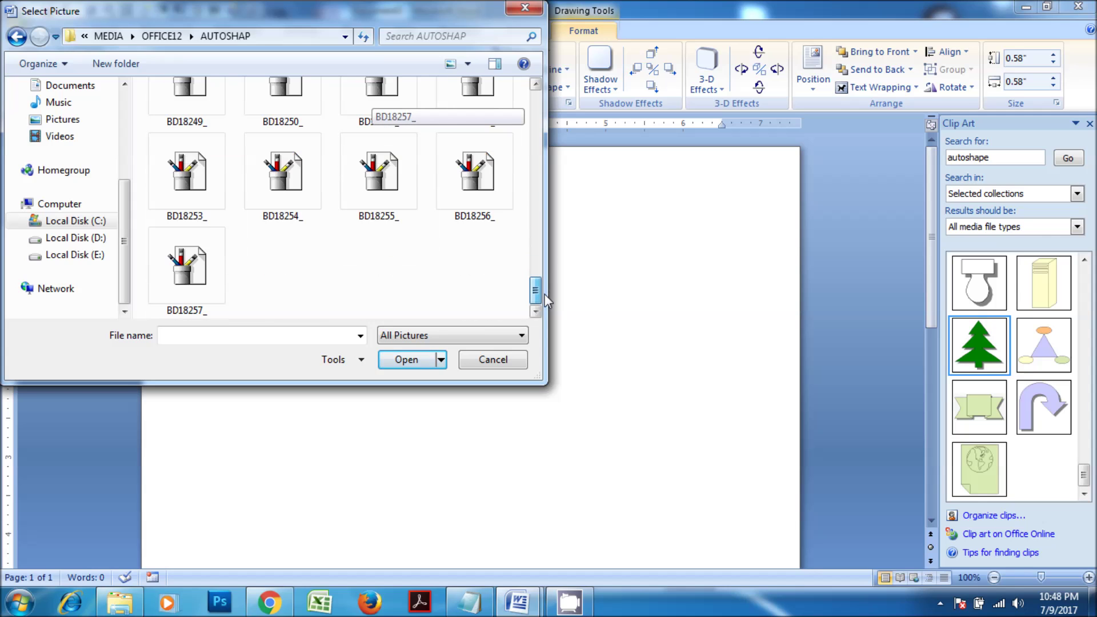
click(221, 220)
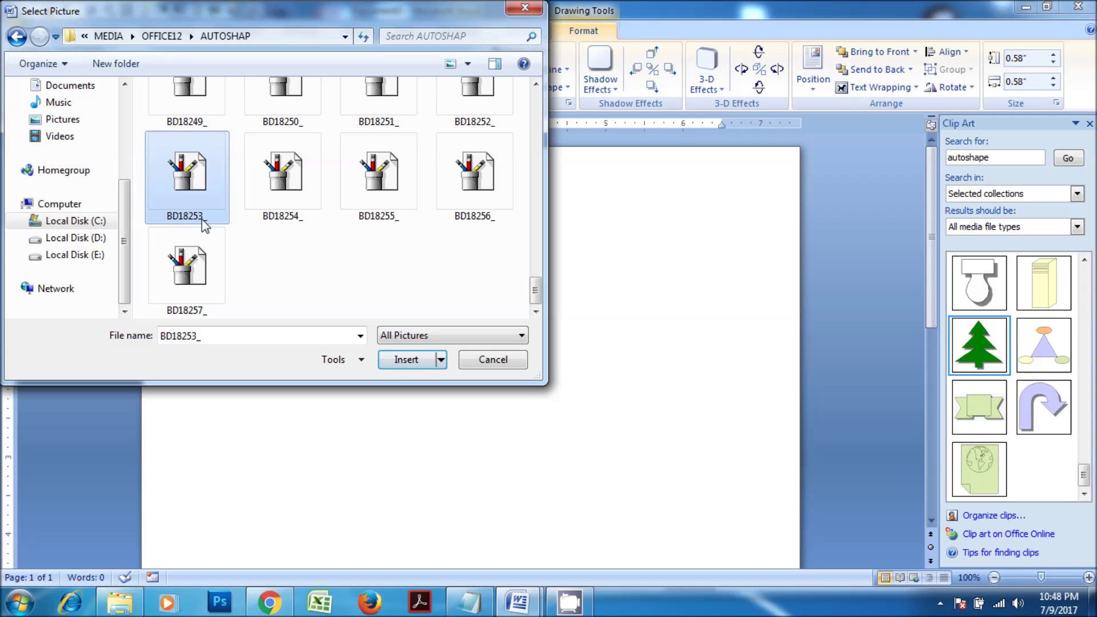
click(405, 359)
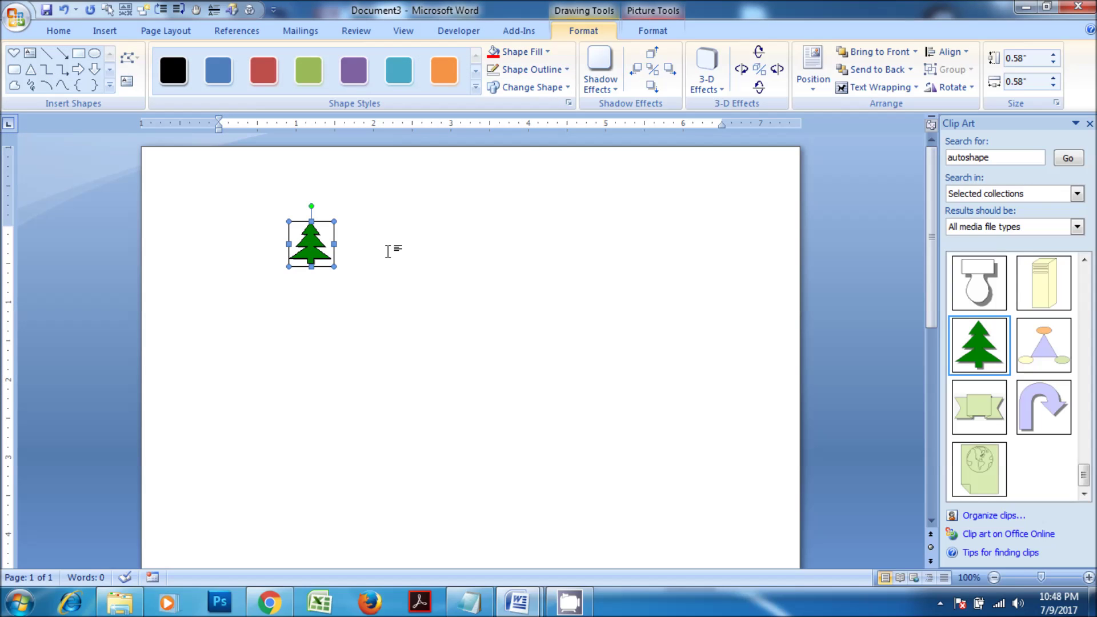
click(551, 71)
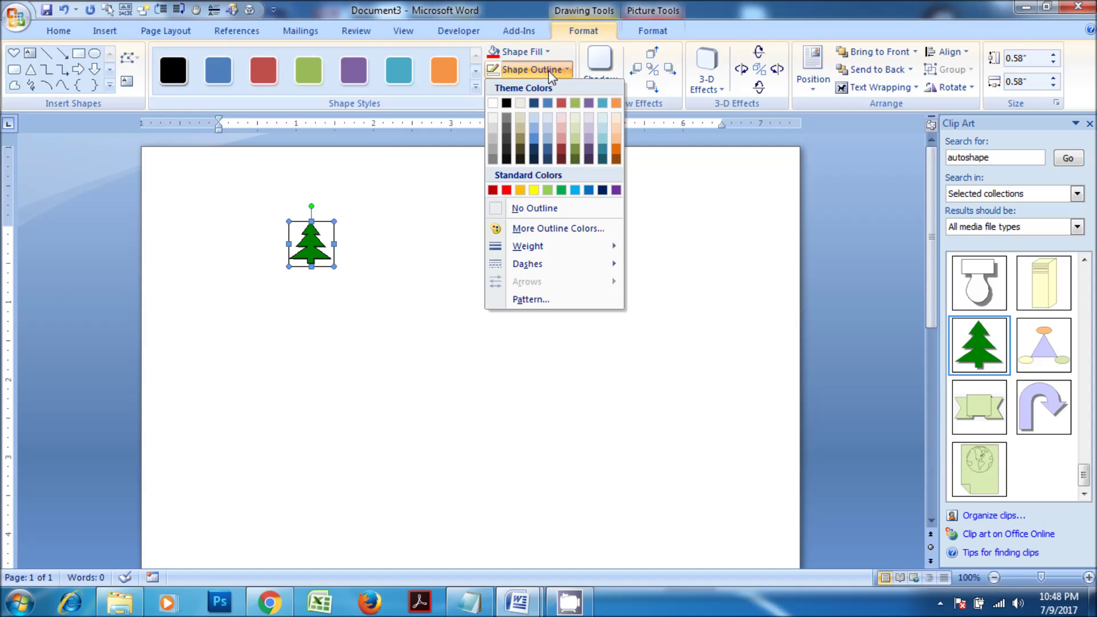
click(533, 208)
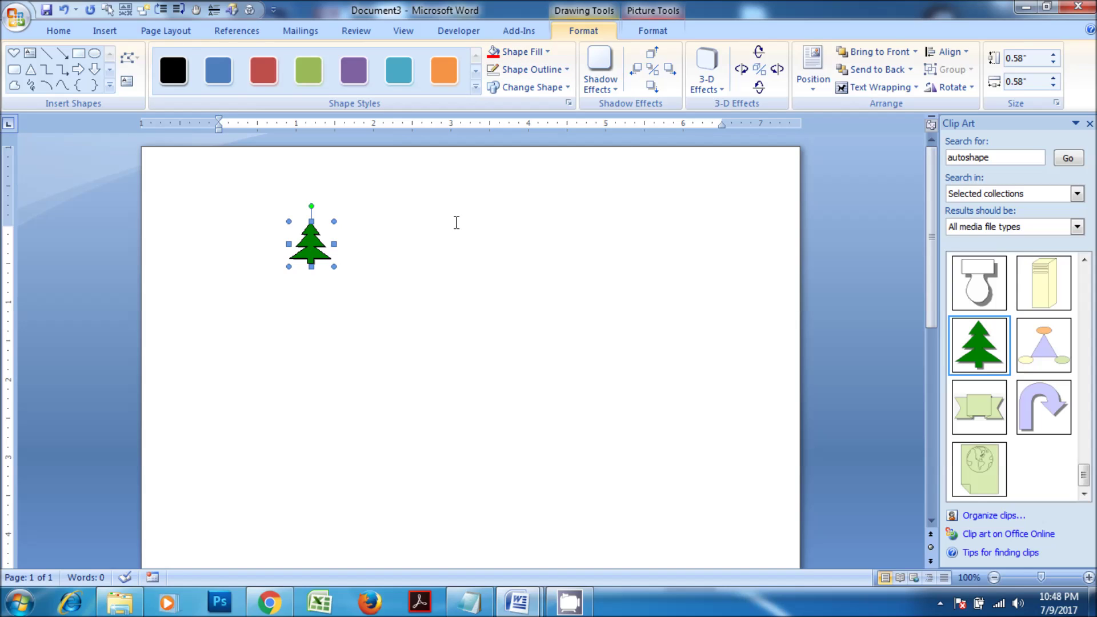
Step: Try to build a page border from the tree-filled square with the CreatePageBorder macro and look it over
click(461, 33)
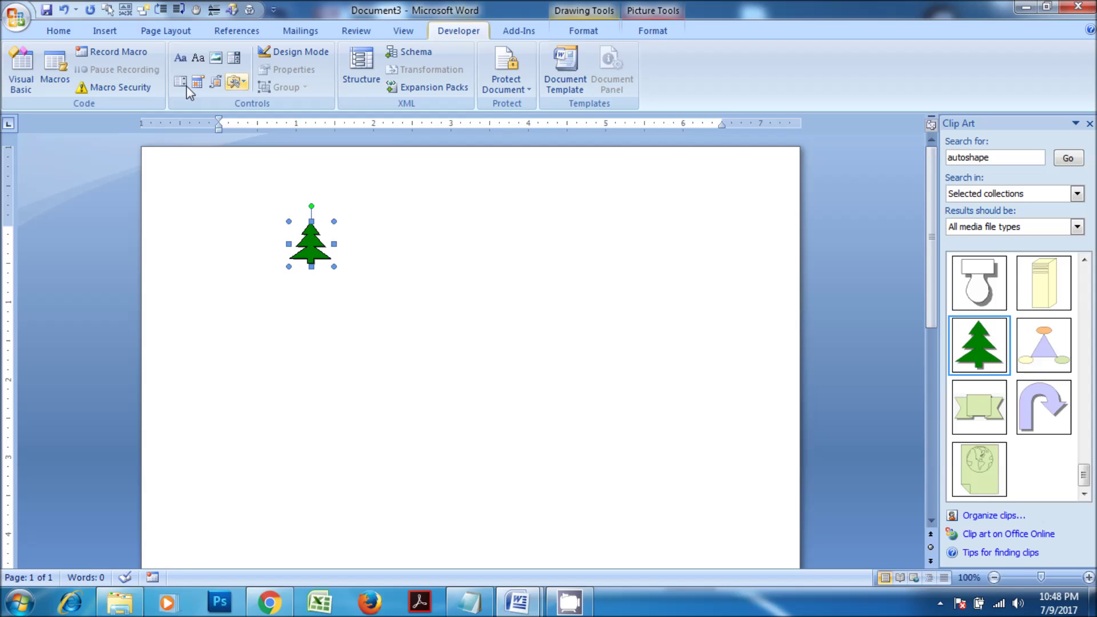
click(22, 68)
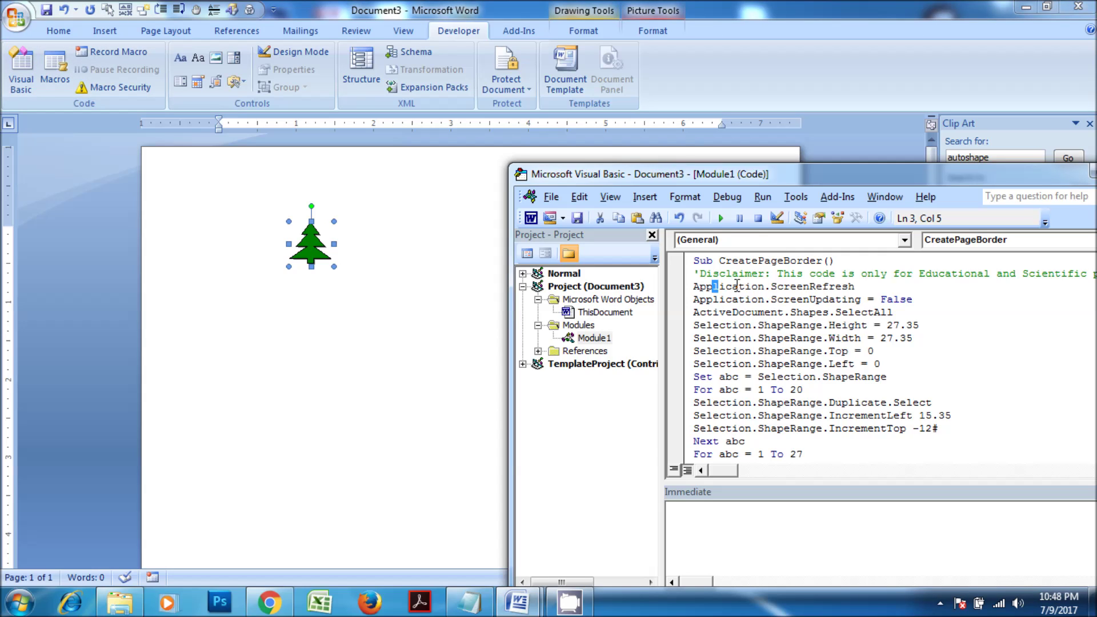
click(721, 218)
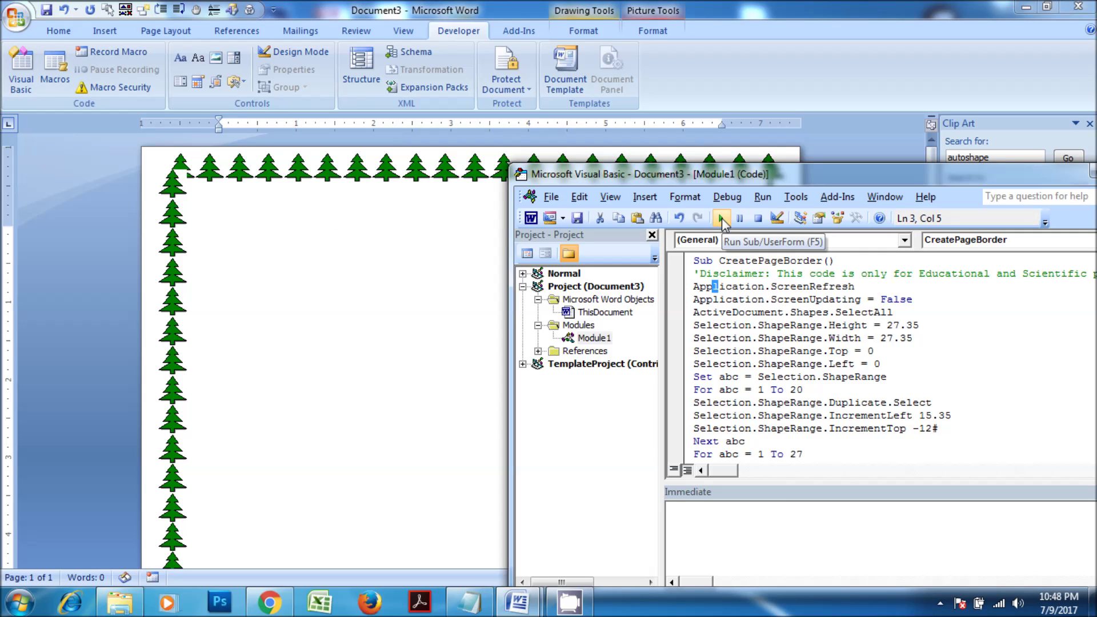
click(361, 284)
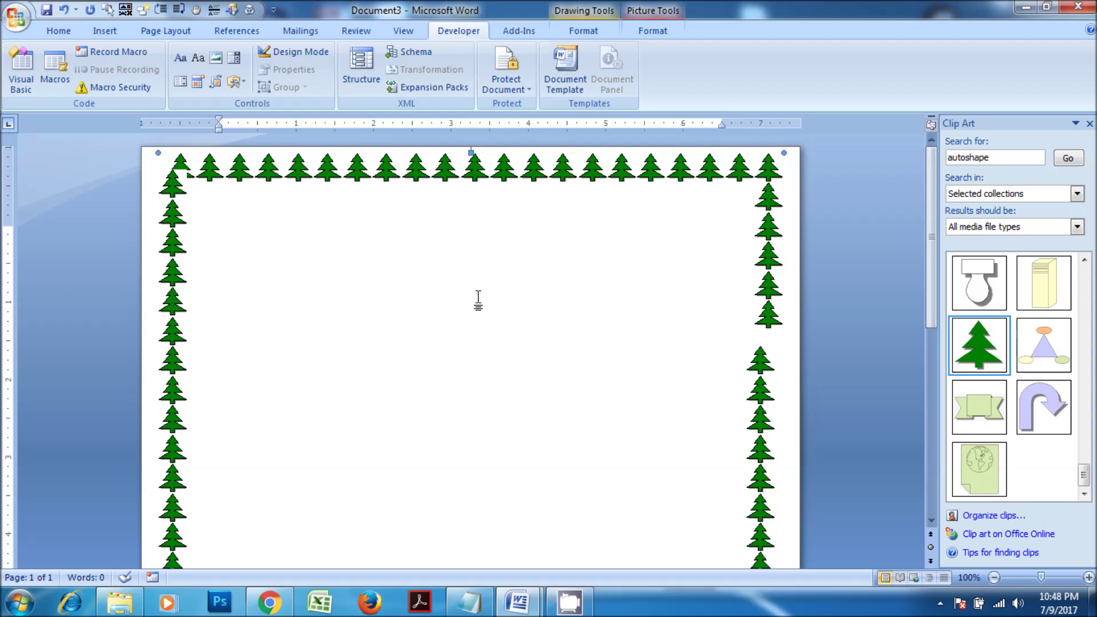
scroll(478, 299, down, 3)
scroll(498, 300, up, 3)
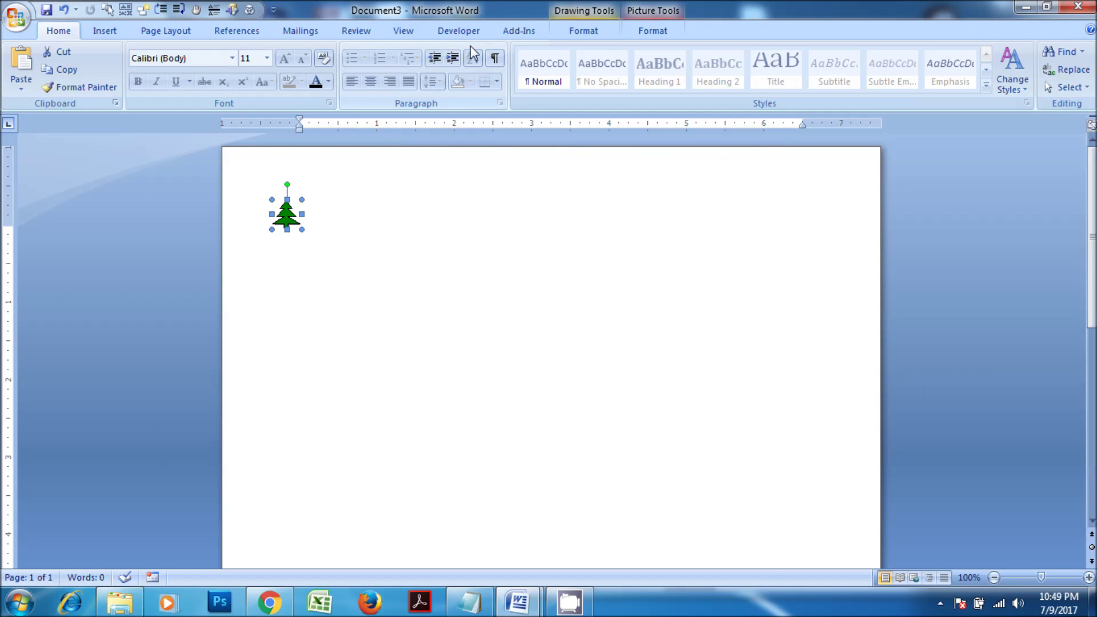
Step: Run the CreatePageBorder macro again on the single tree shape and review the border down the whole page
click(458, 31)
click(20, 71)
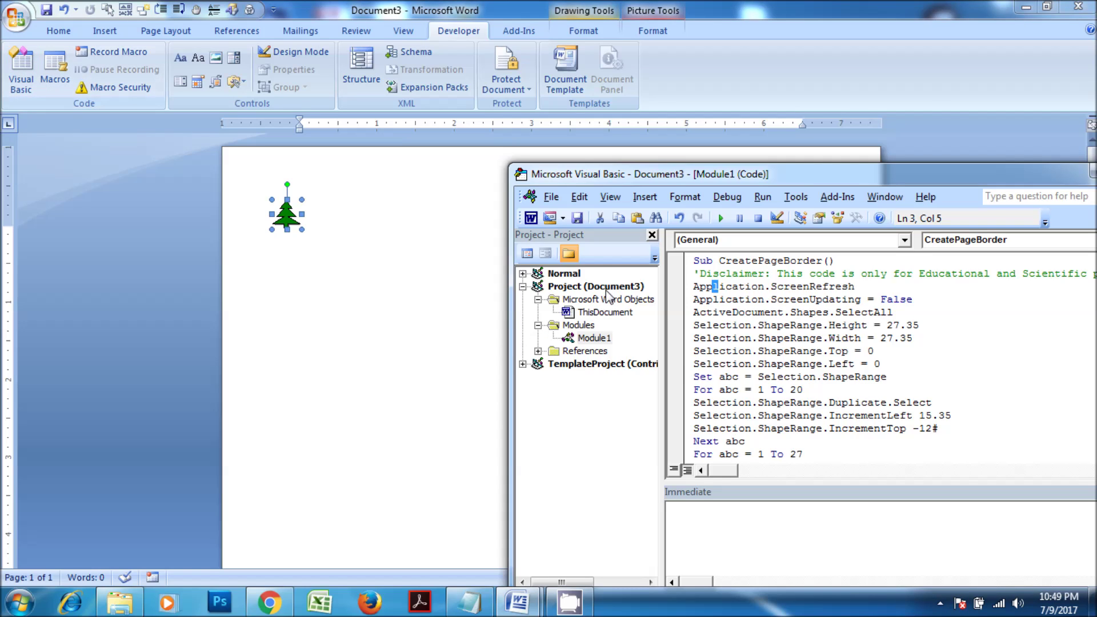
click(733, 325)
click(722, 219)
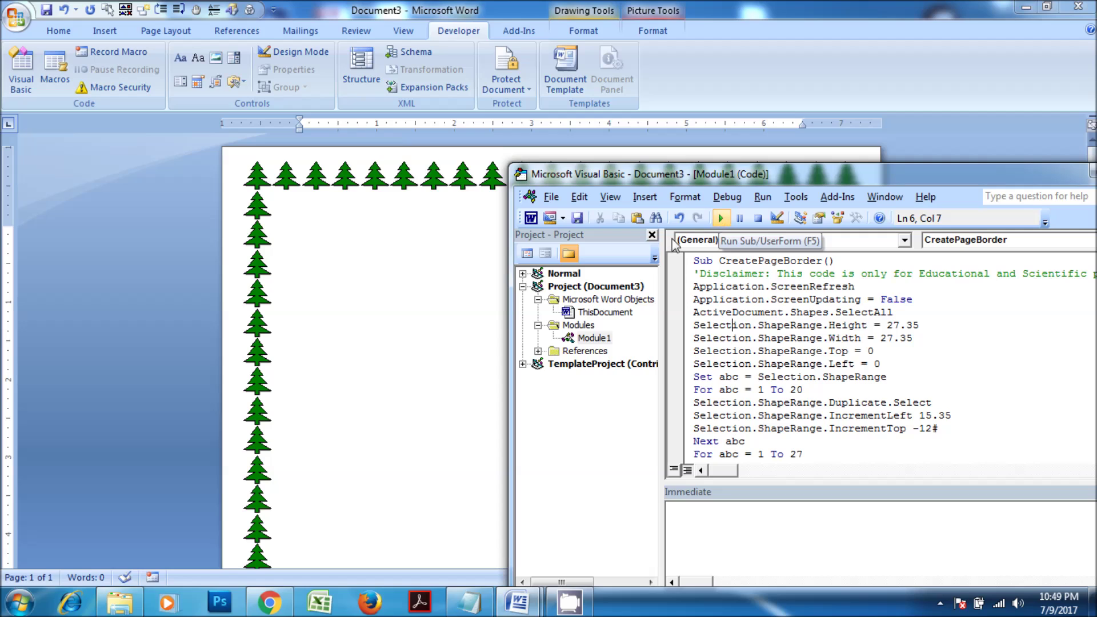
key(alt+F11)
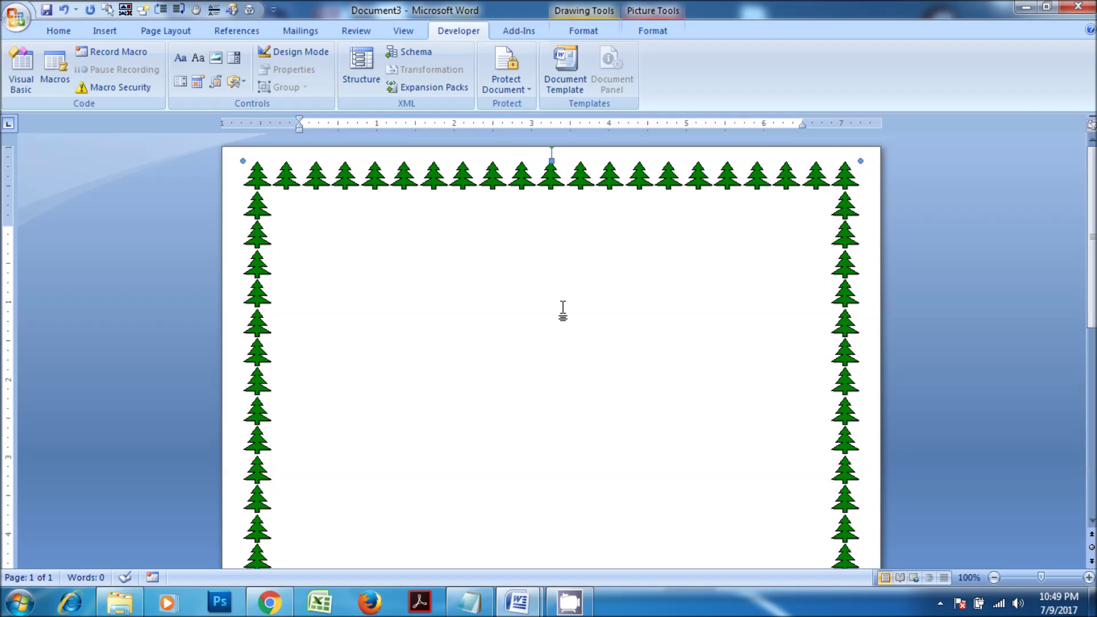
click(563, 311)
scroll(563, 311, down, 4)
scroll(564, 311, down, 8)
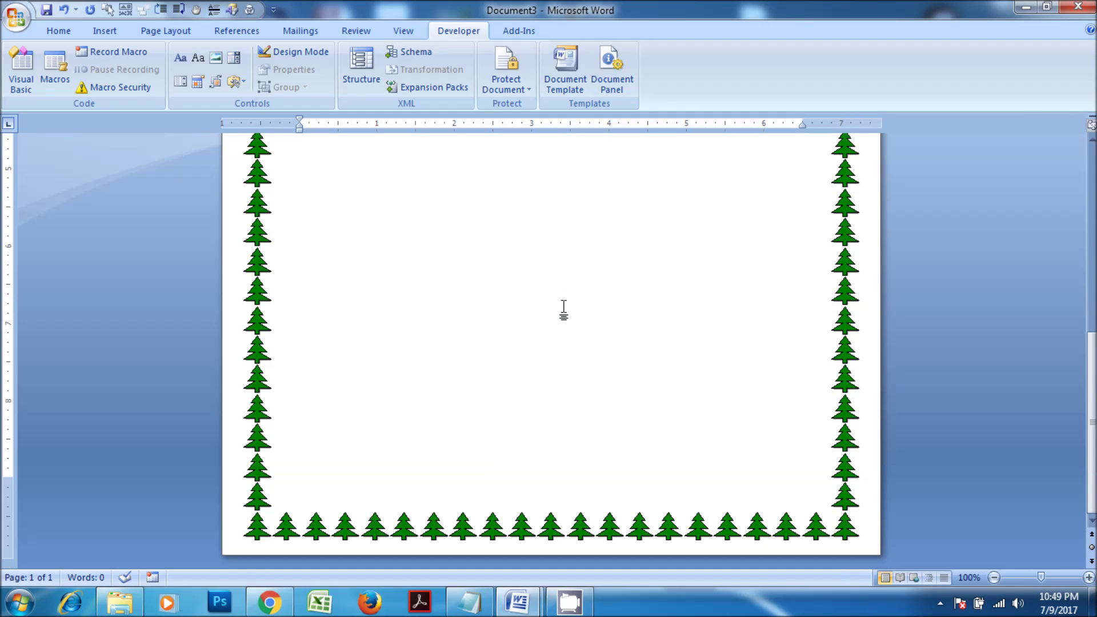
scroll(563, 311, up, 12)
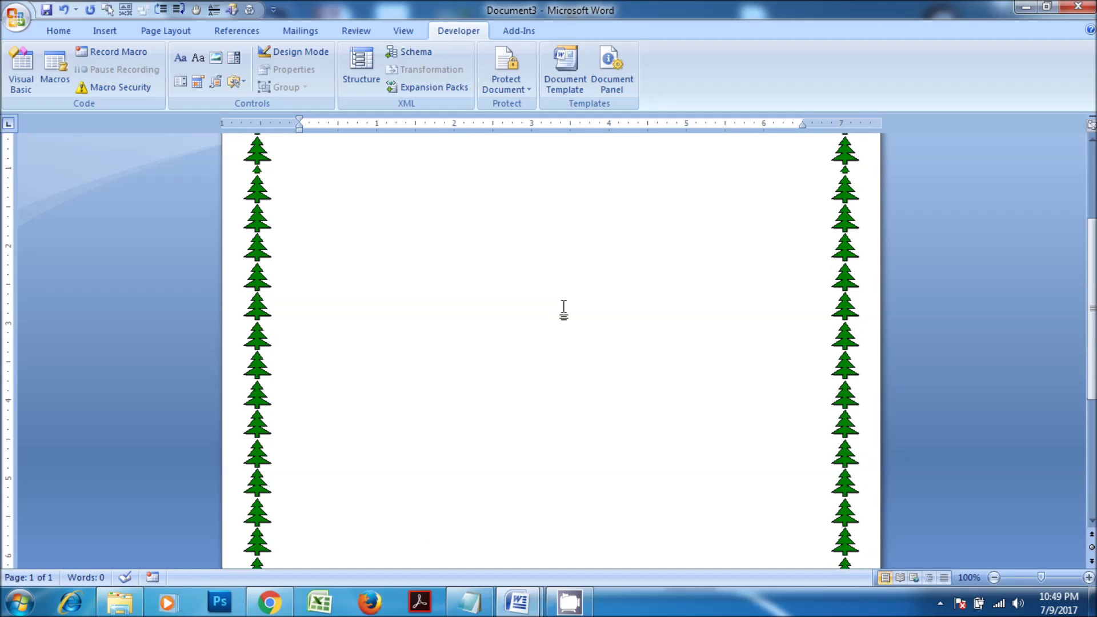